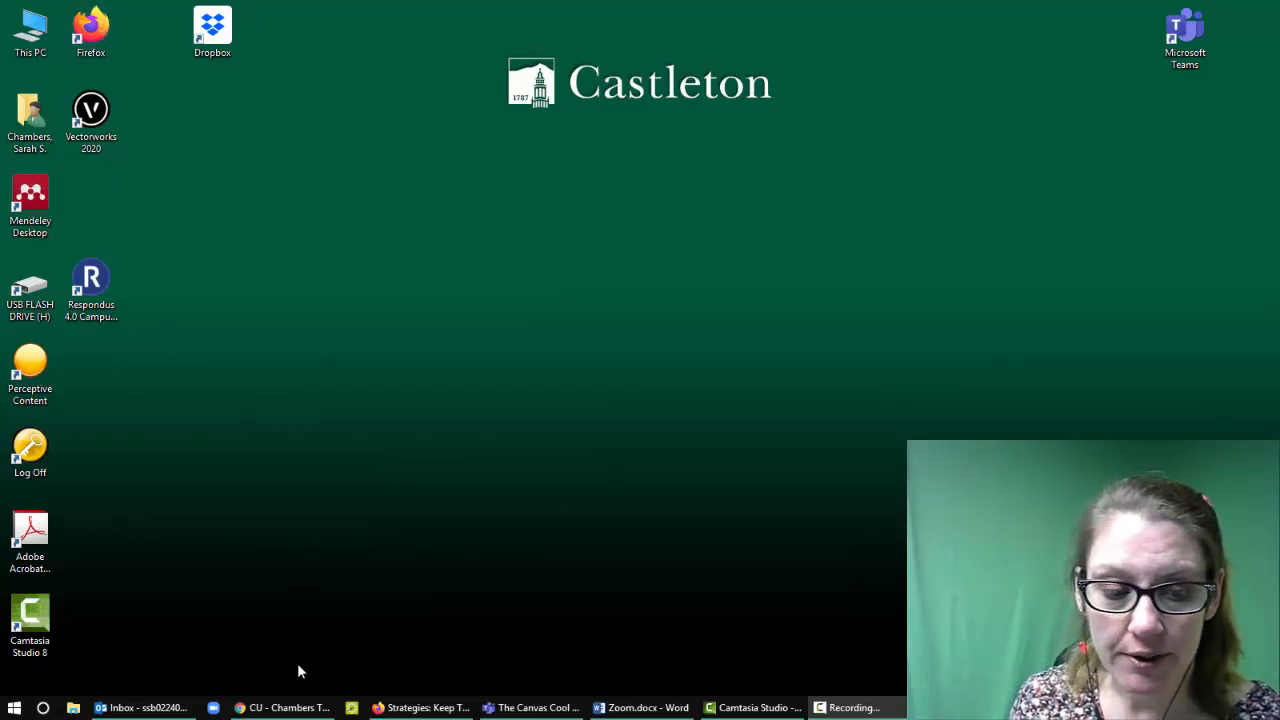
# Step: Switch to Chrome and open the navigation settings of the test grades course
pyautogui.click(284, 707)
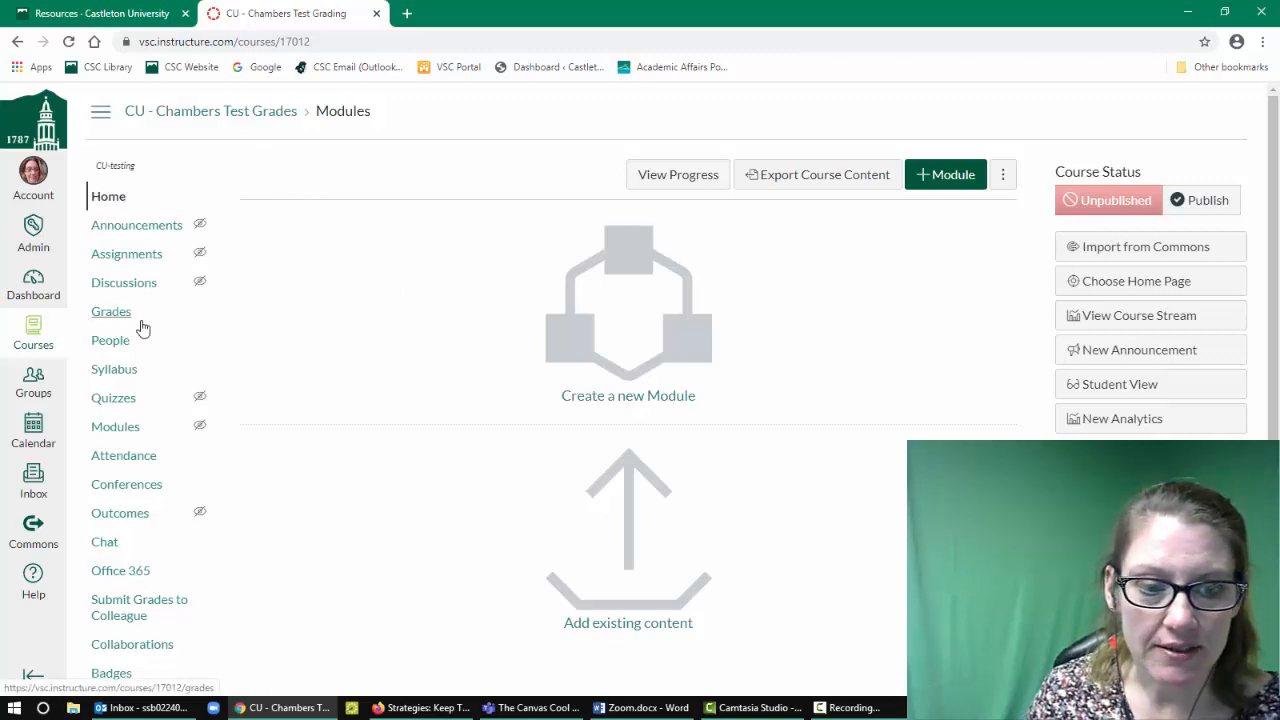
pyautogui.scroll(-2, 140, 326)
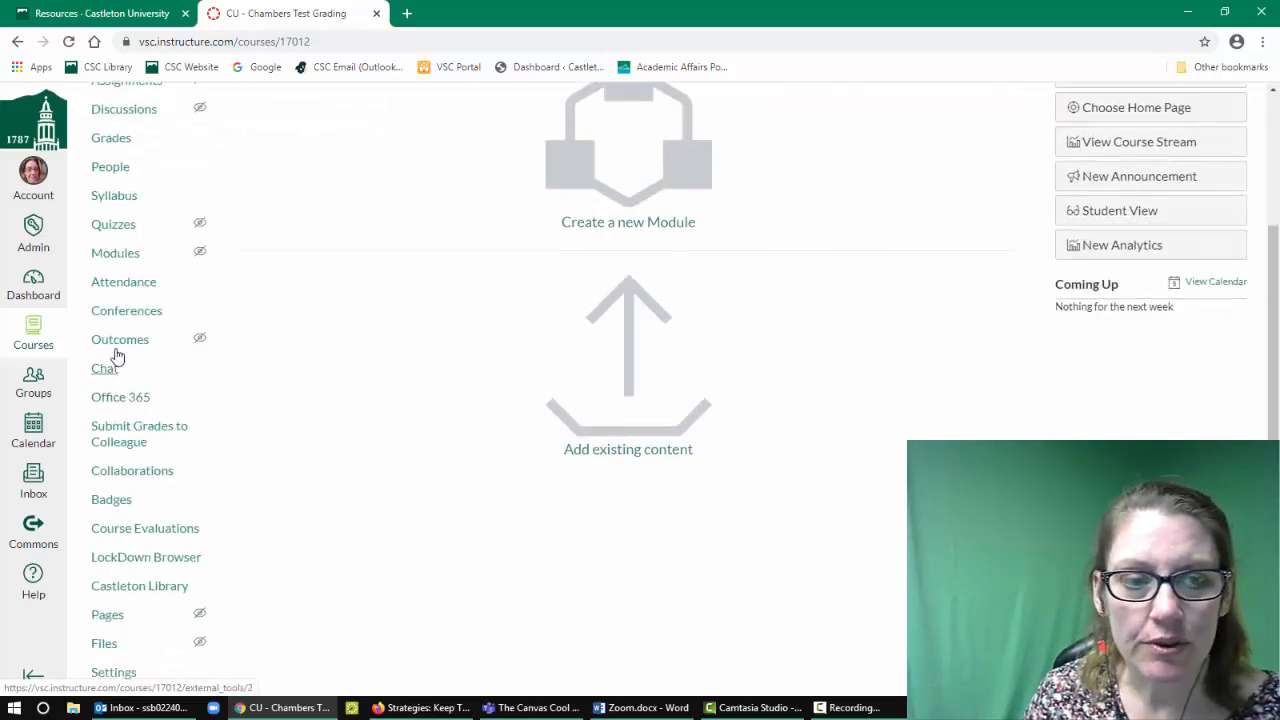
pyautogui.scroll(2, 123, 200)
pyautogui.scroll(-2, 121, 204)
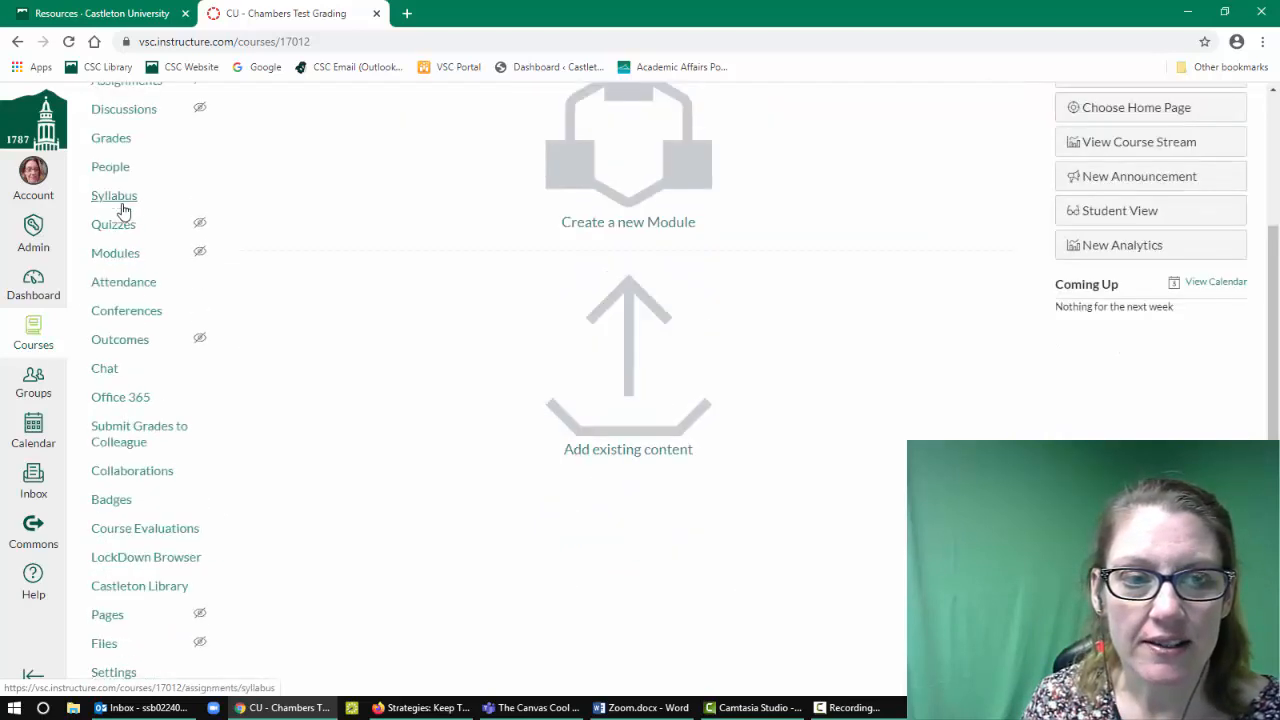
pyautogui.click(116, 676)
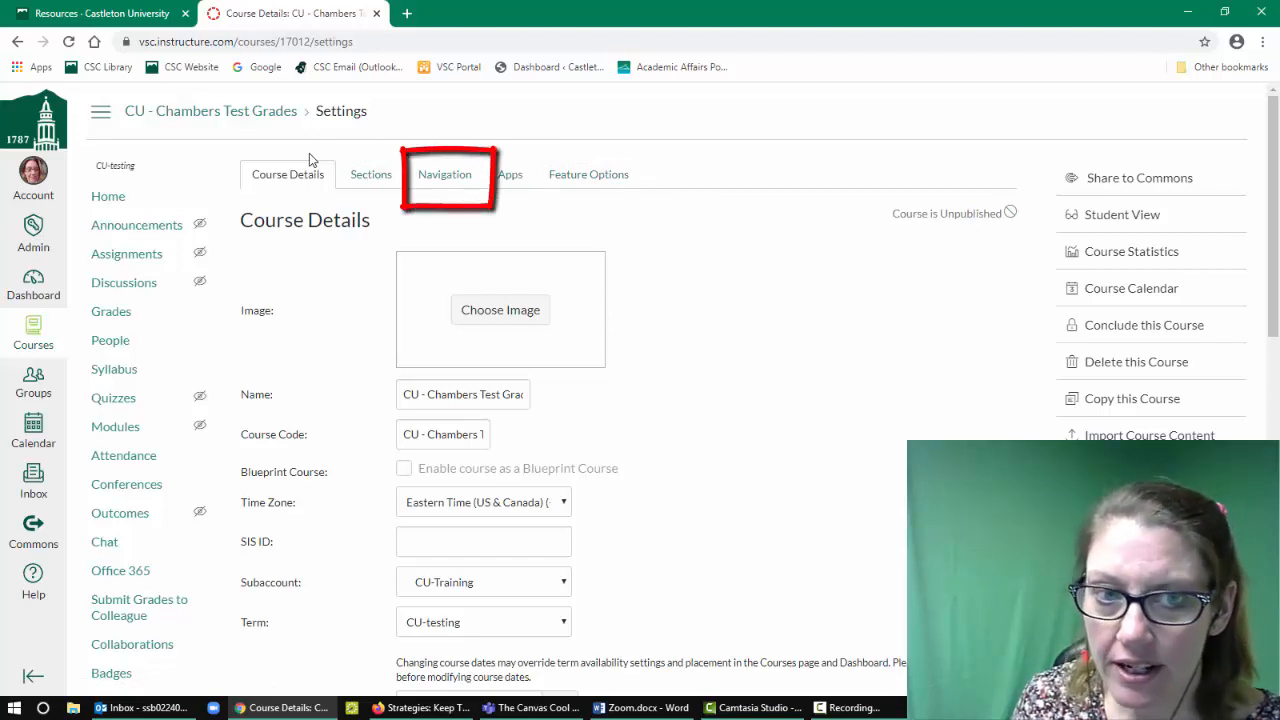
pyautogui.click(462, 187)
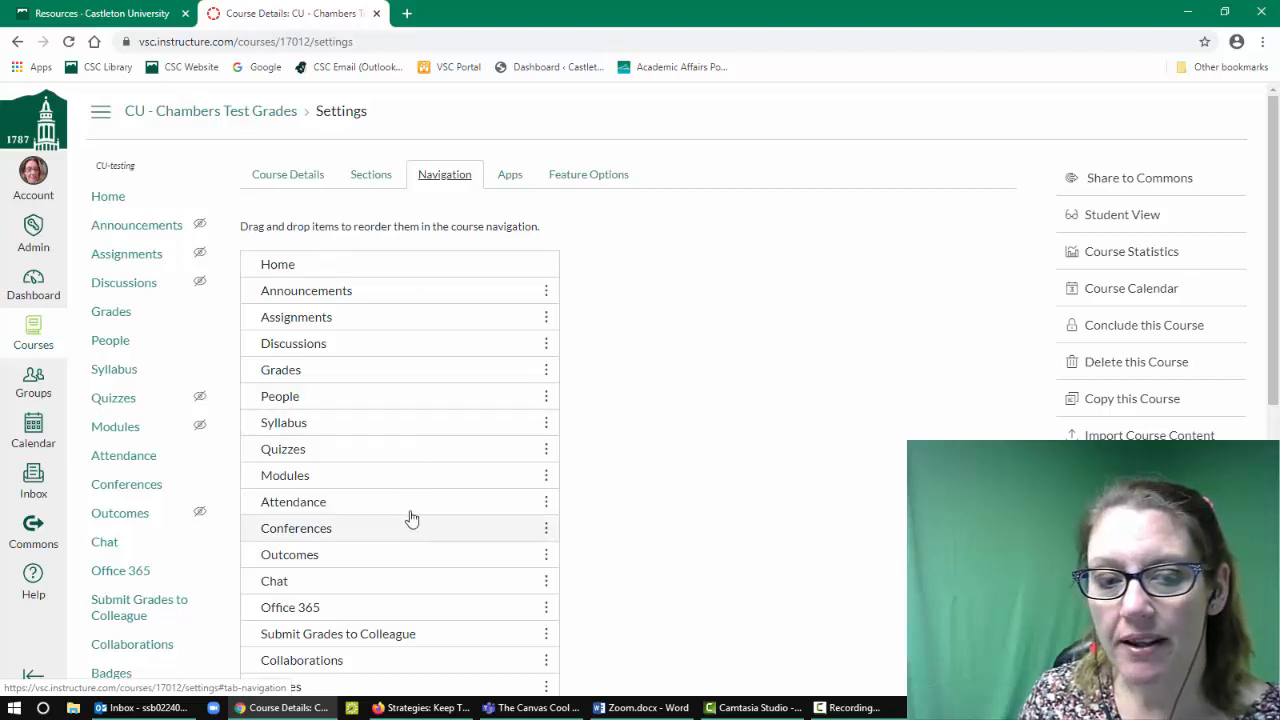
# Step: Hide Badges and Collaborations from students by moving them to the disabled navigation items
pyautogui.moveTo(380, 294)
pyautogui.mouseDown()
pyautogui.moveTo(380, 391)
pyautogui.moveTo(398, 298)
pyautogui.mouseUp()
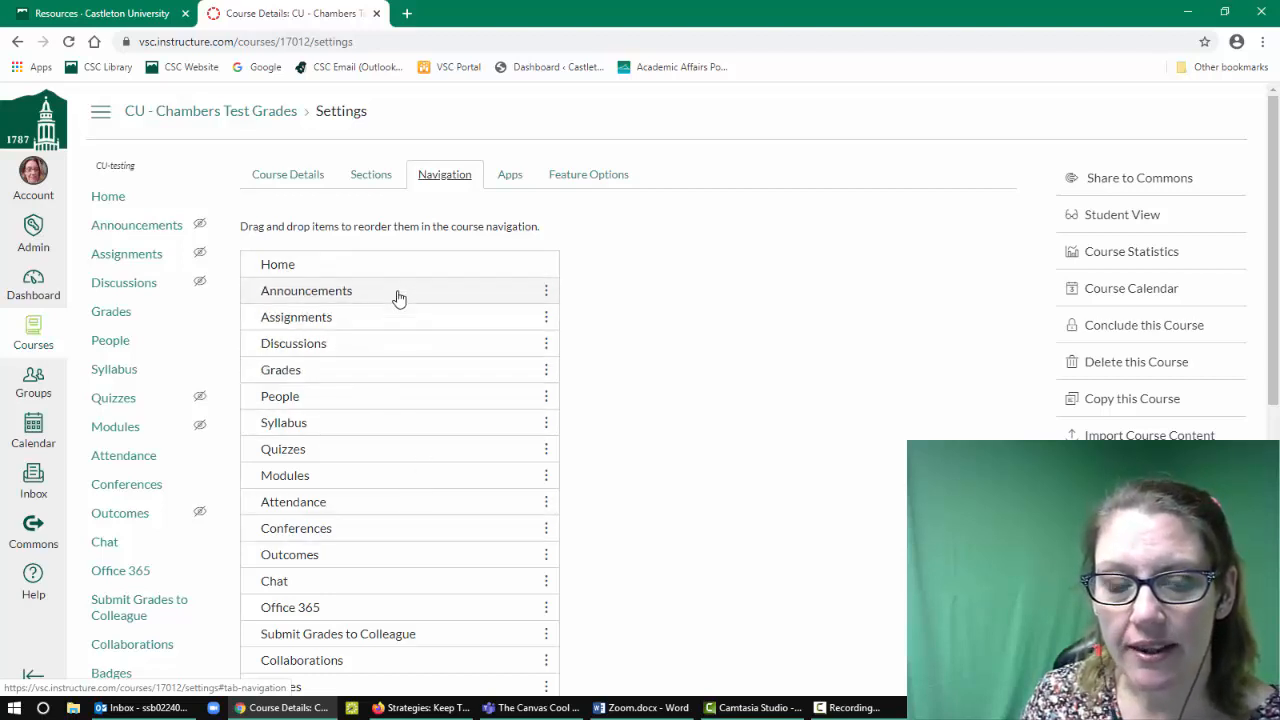
pyautogui.scroll(-2, 483, 285)
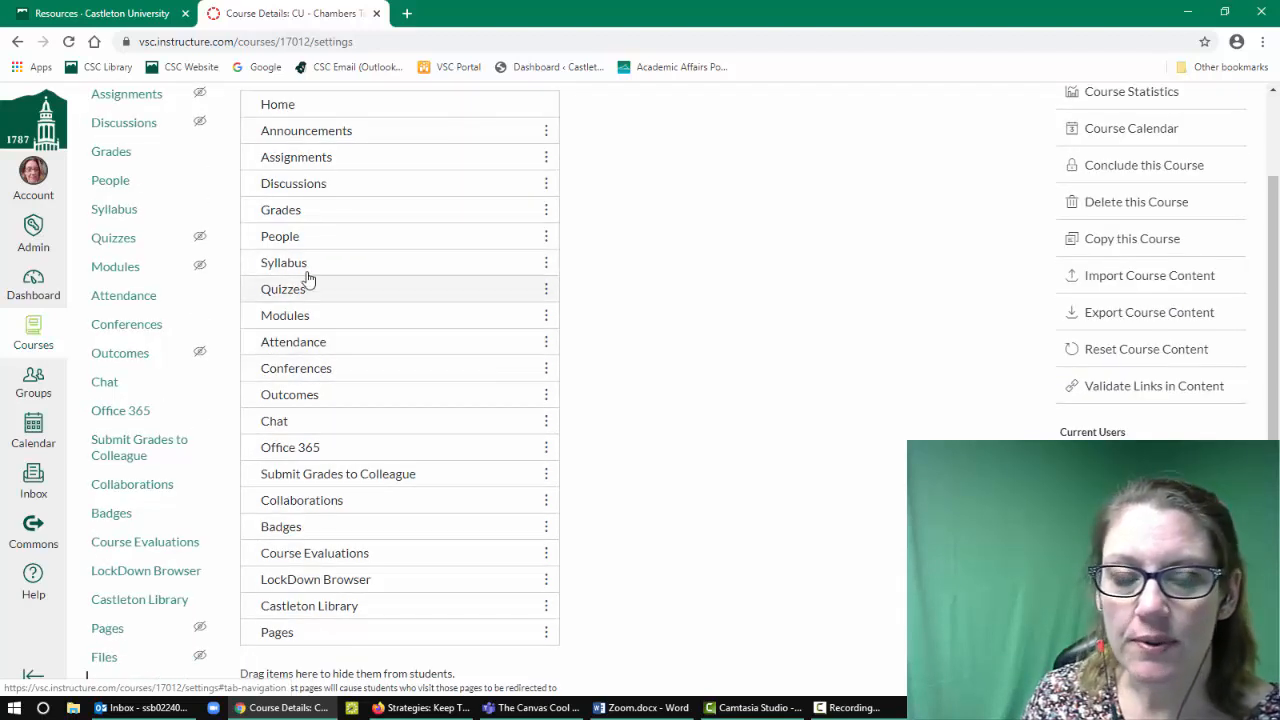
pyautogui.scroll(-5, 434, 223)
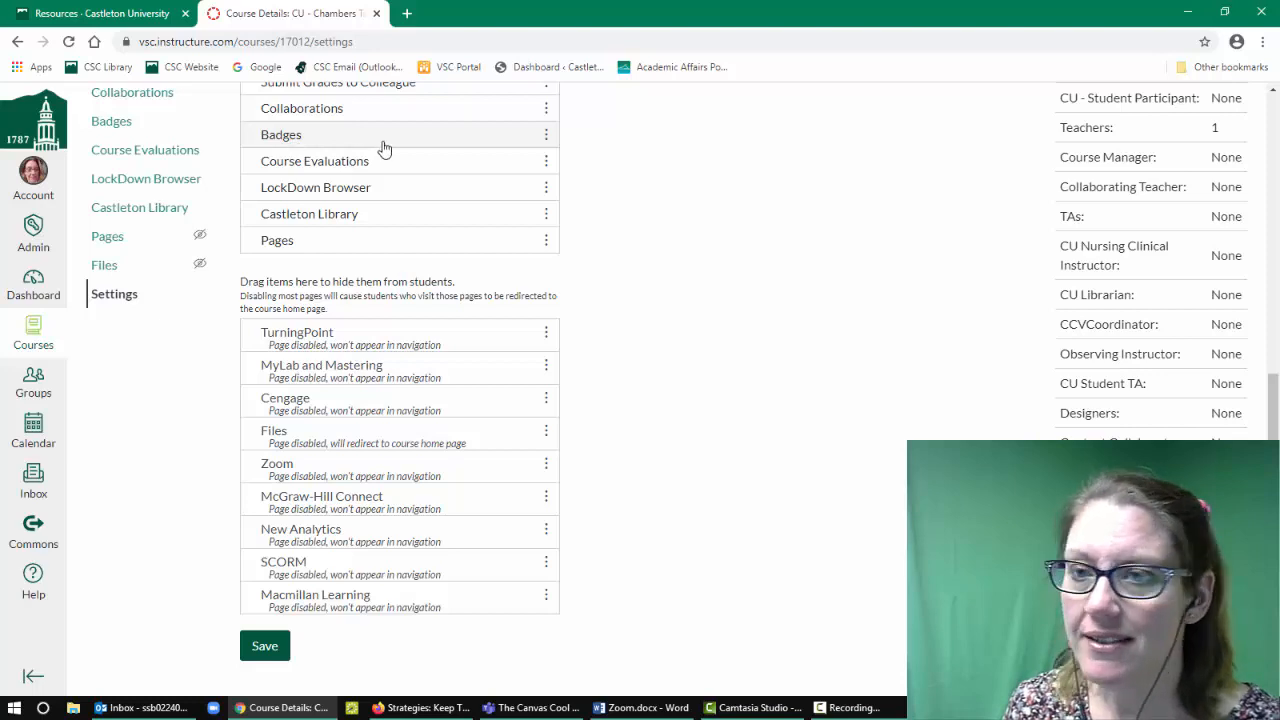
pyautogui.moveTo(391, 143); pyautogui.dragTo(436, 488)
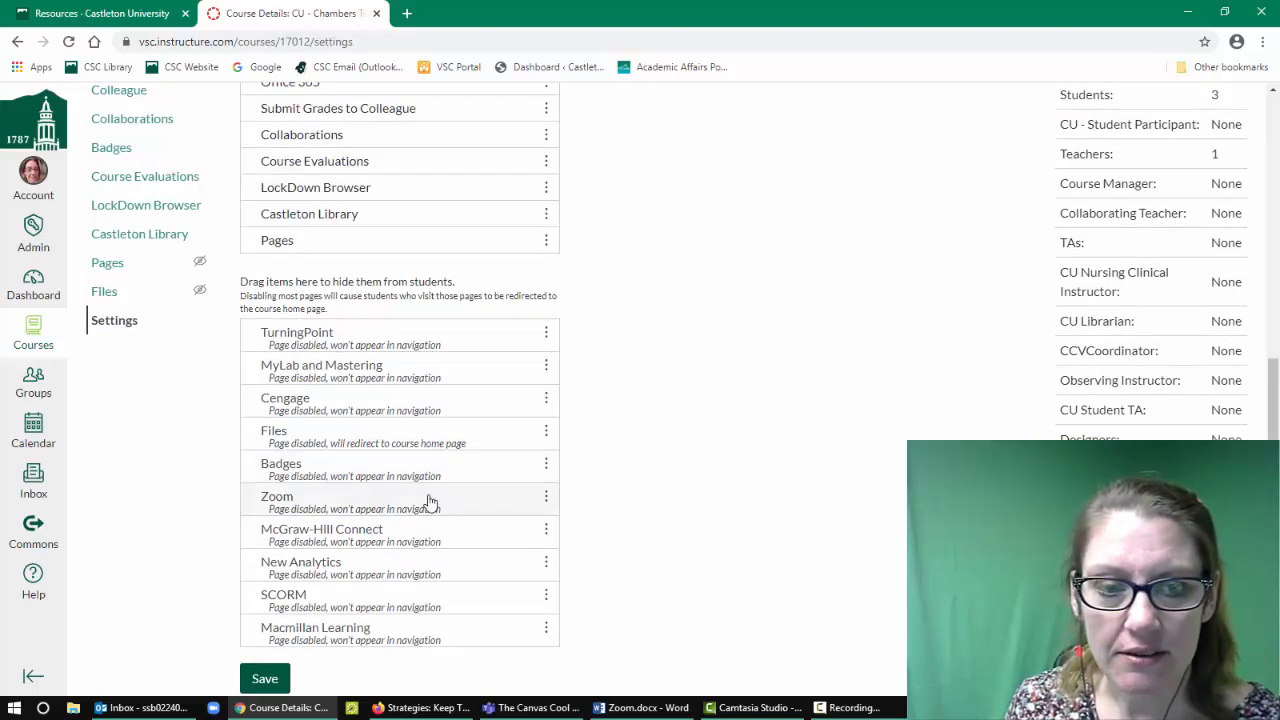
pyautogui.moveTo(409, 134); pyautogui.dragTo(653, 443)
# Step: Move Chat and Outcomes into the course navigation items hidden from students
pyautogui.scroll(1, 700, 452)
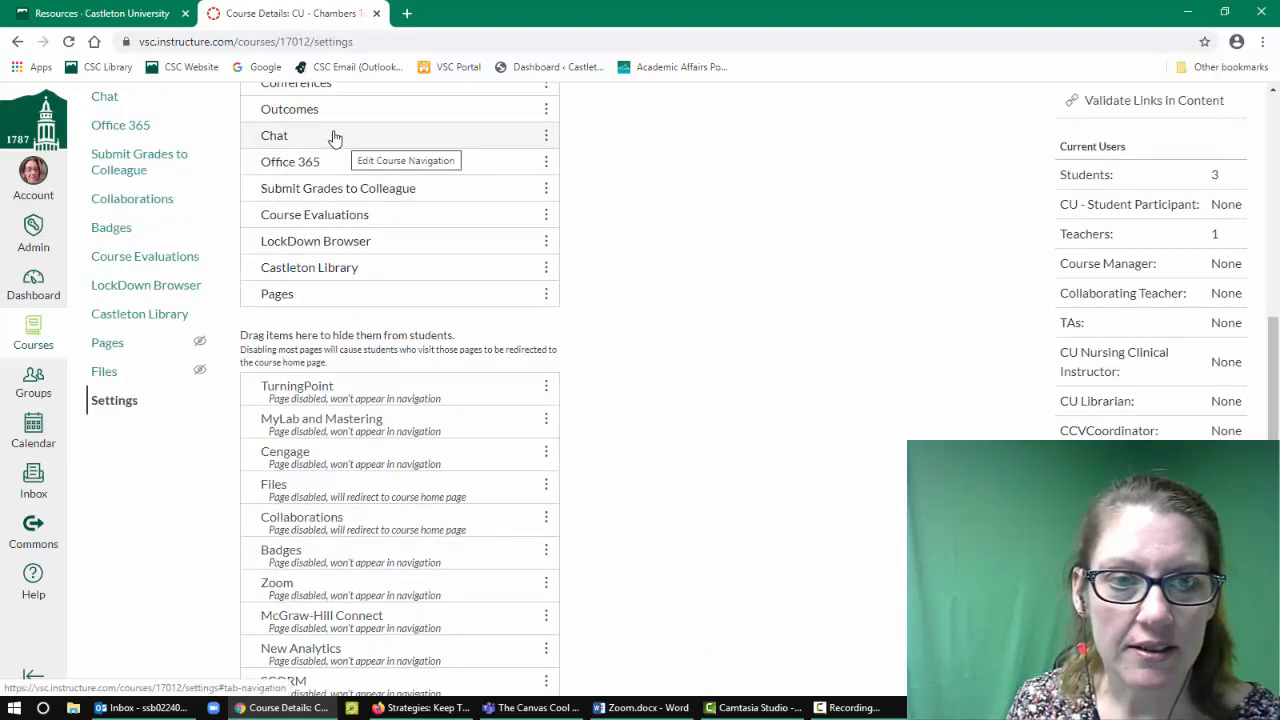
pyautogui.moveTo(354, 137); pyautogui.dragTo(385, 487)
pyautogui.moveTo(333, 110); pyautogui.dragTo(404, 489)
# Step: Move Pages, Office 365 and Conferences into the course navigation items hidden from students
pyautogui.scroll(1, 767, 488)
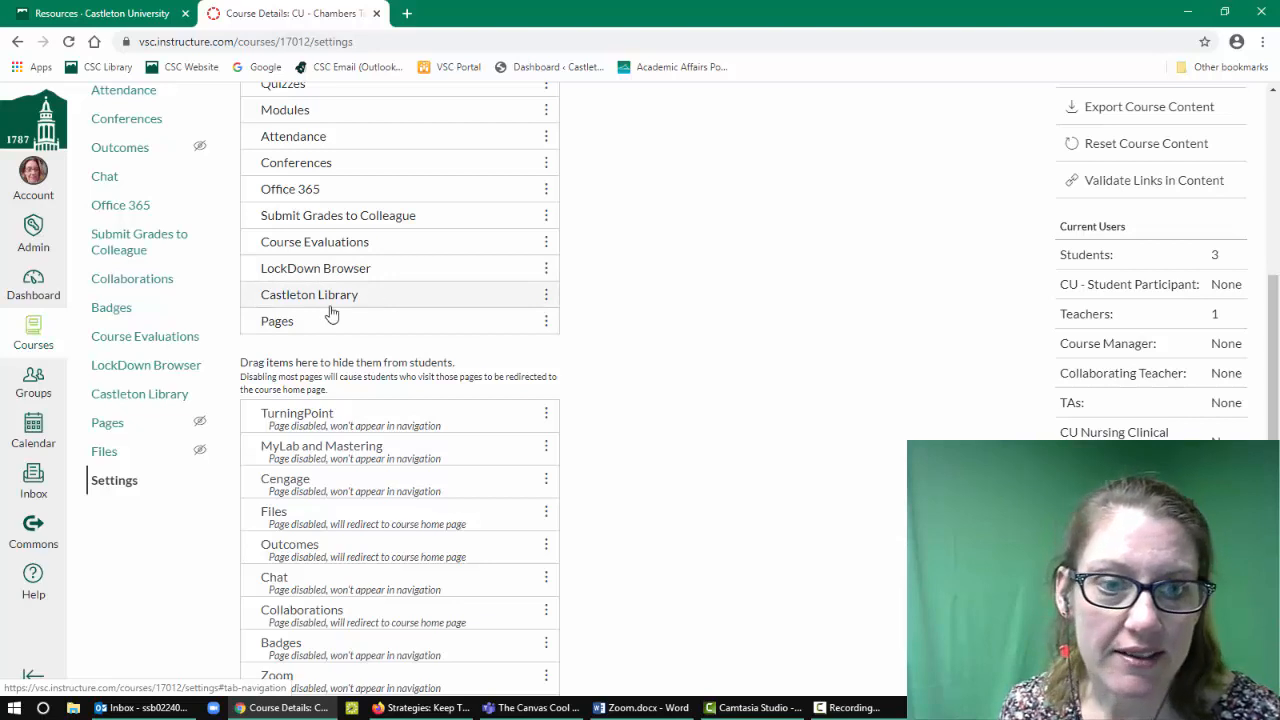
pyautogui.moveTo(303, 325); pyautogui.dragTo(394, 464)
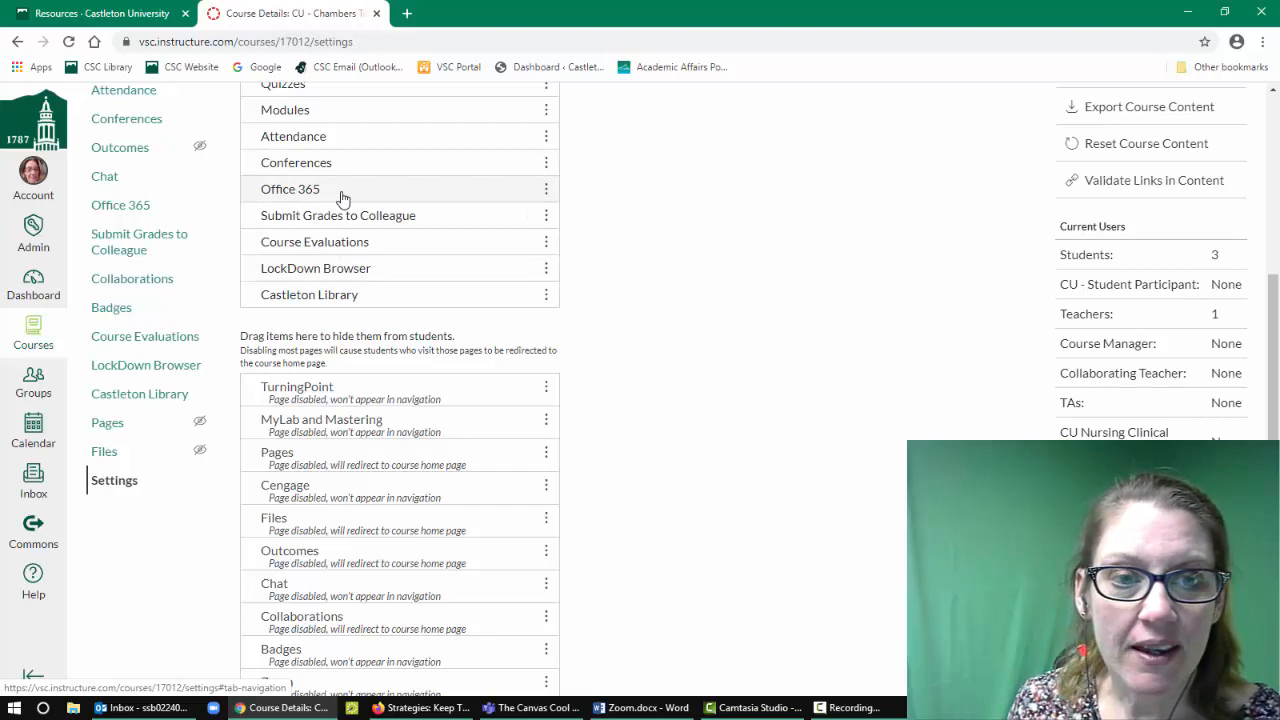
pyautogui.moveTo(341, 197); pyautogui.dragTo(430, 495)
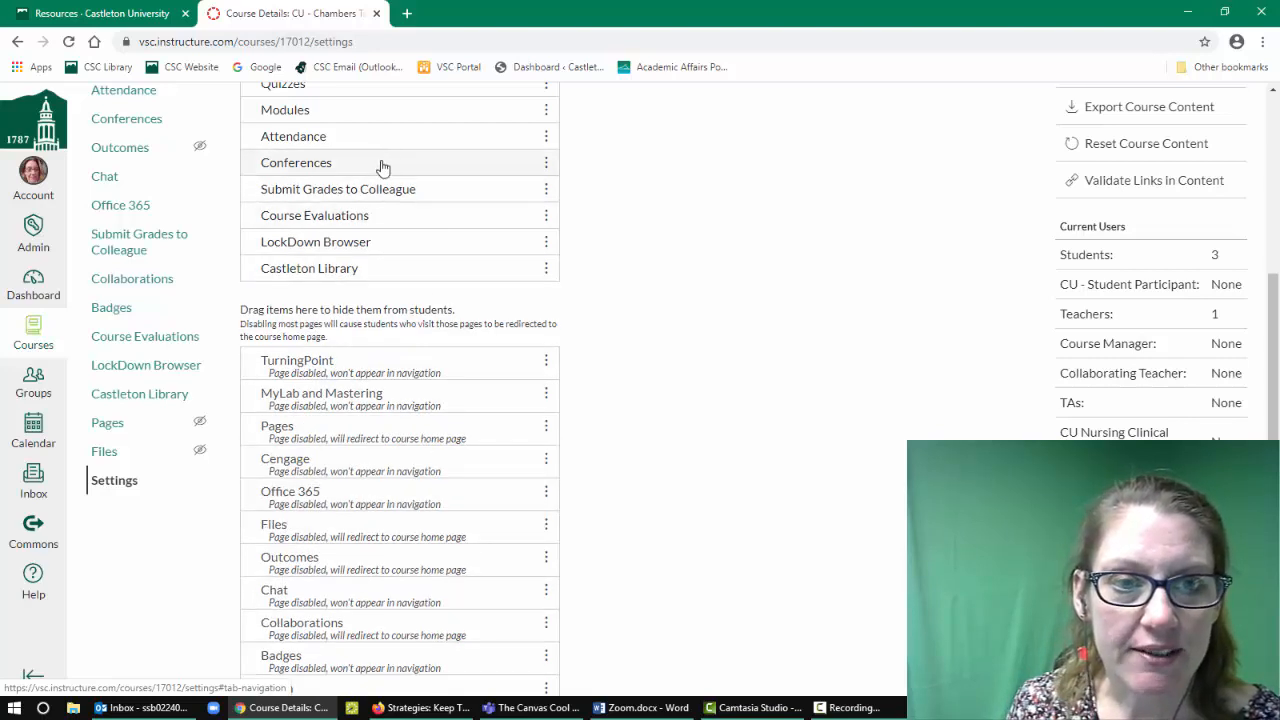
pyautogui.moveTo(382, 167); pyautogui.dragTo(495, 470)
# Step: Enable Zoom in the course navigation, place it directly below Announcements, and save the navigation changes
pyautogui.scroll(2, 669, 303)
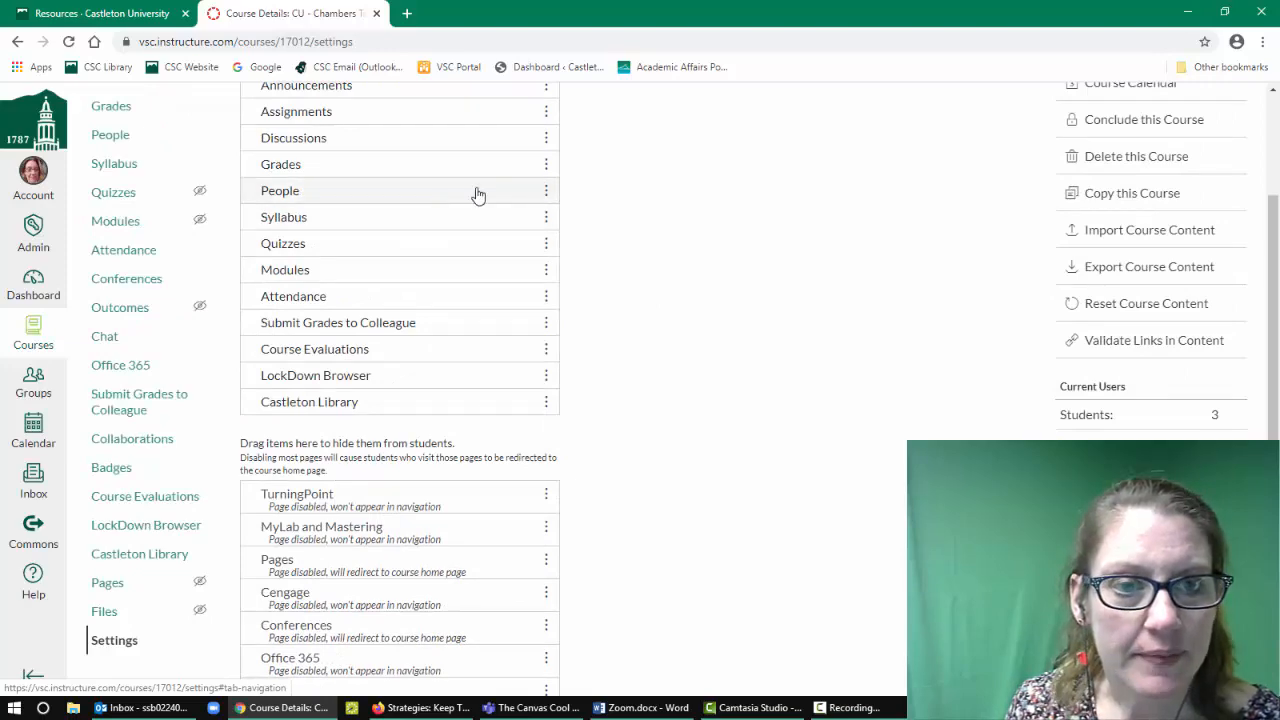
pyautogui.scroll(1, 580, 231)
pyautogui.scroll(-3, 640, 270)
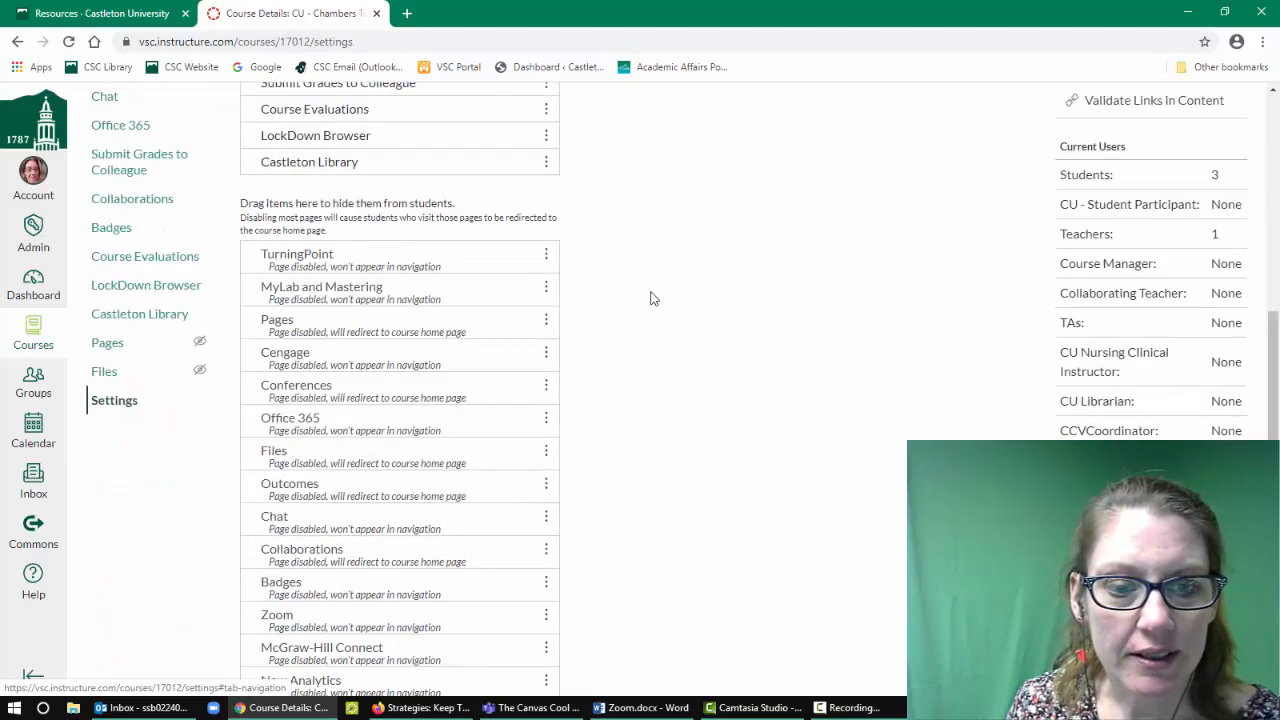
pyautogui.scroll(-2, 650, 298)
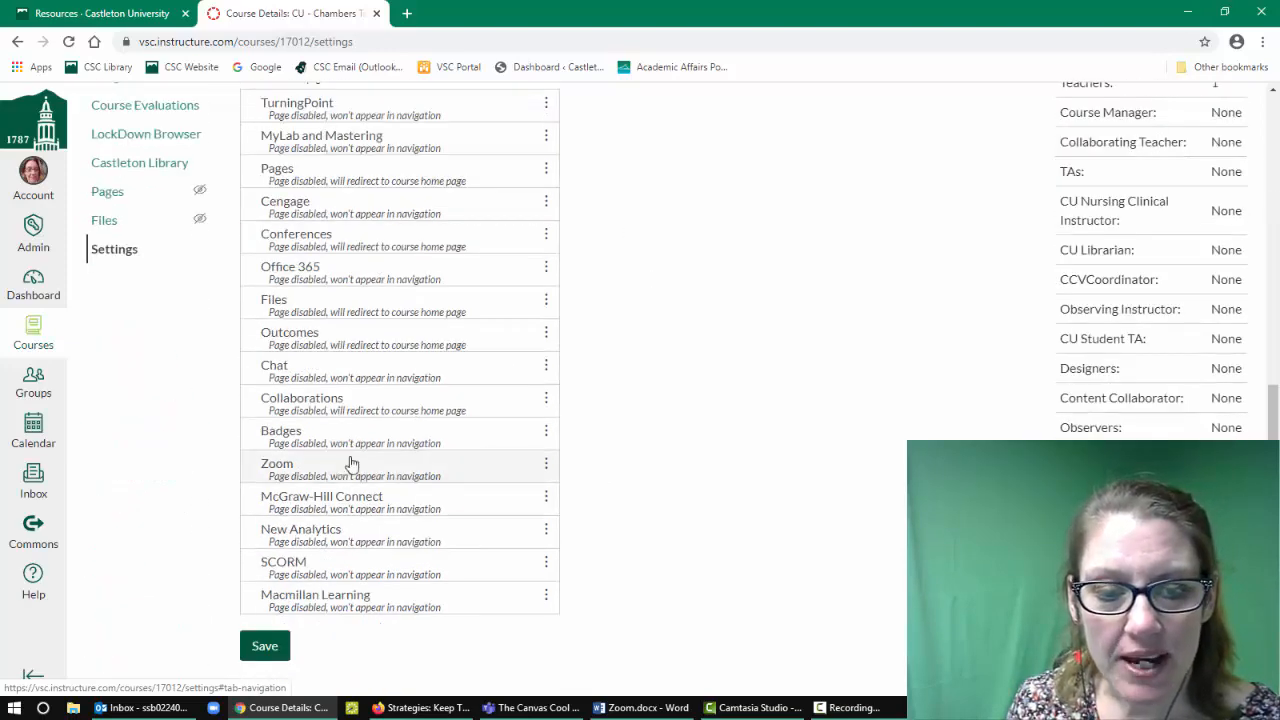
pyautogui.moveTo(351, 463); pyautogui.dragTo(375, 180)
pyautogui.scroll(2, 716, 330)
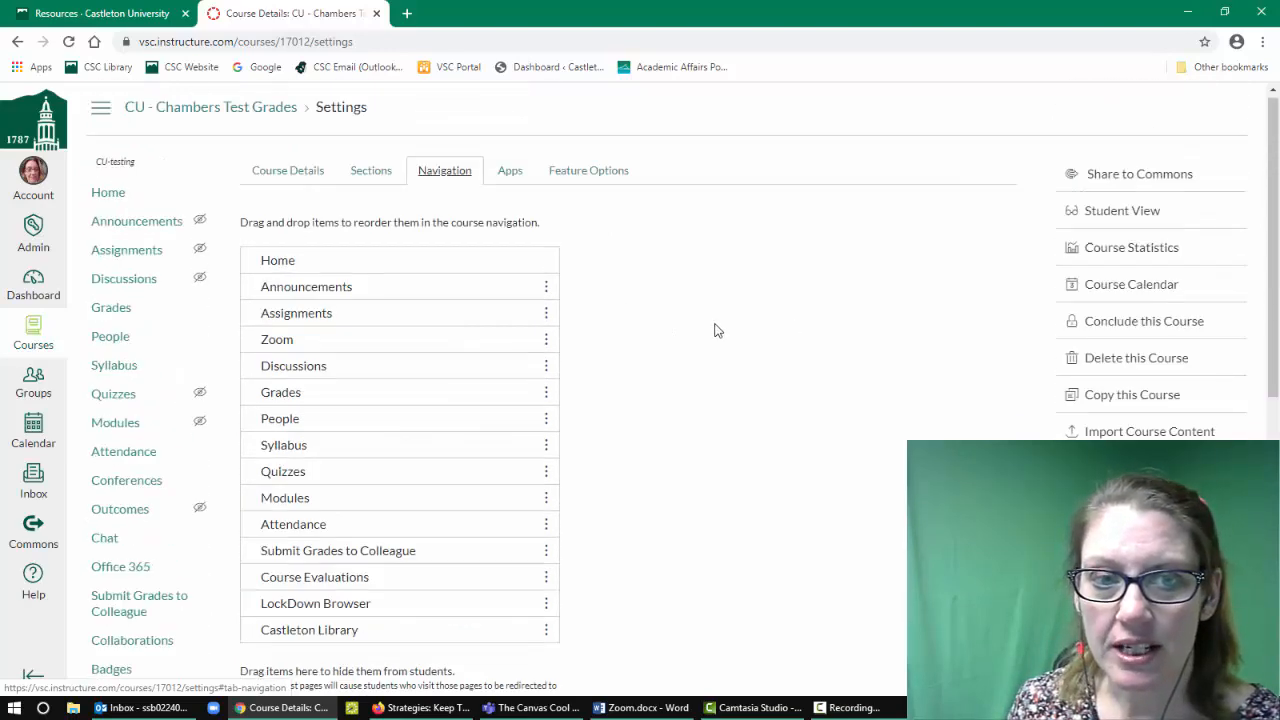
pyautogui.moveTo(314, 340); pyautogui.dragTo(362, 296)
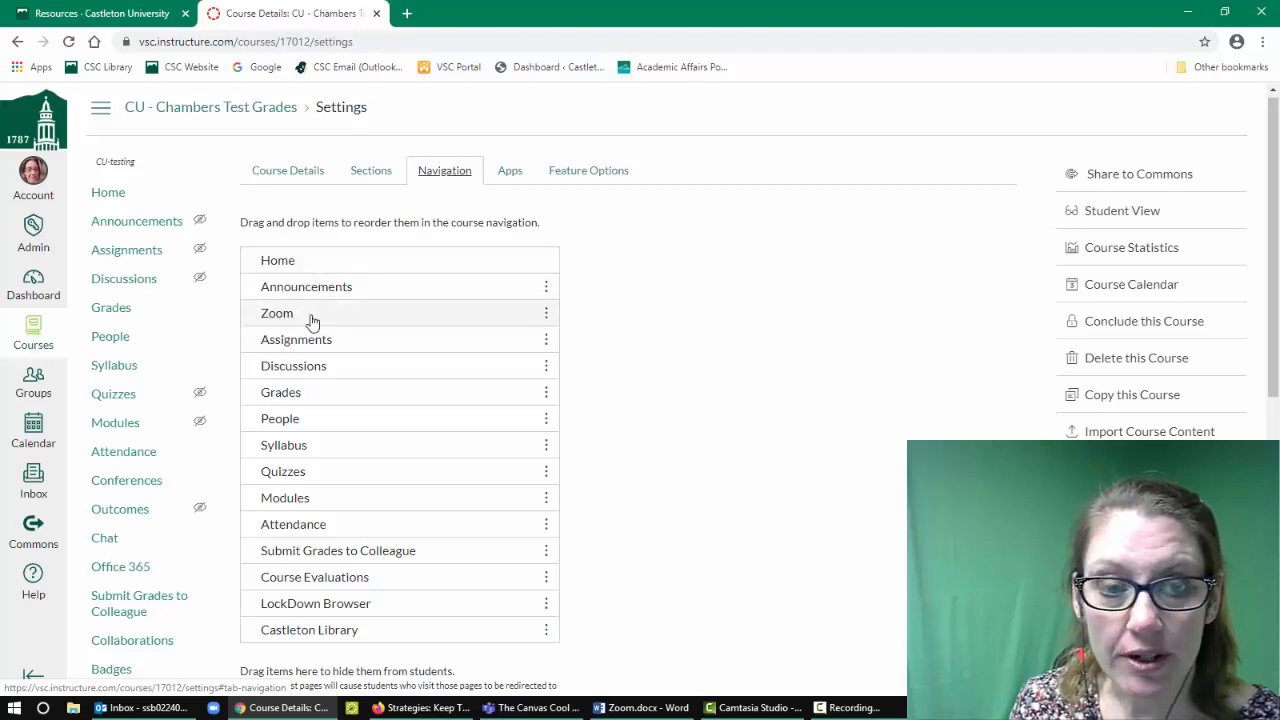
pyautogui.scroll(-6, 729, 400)
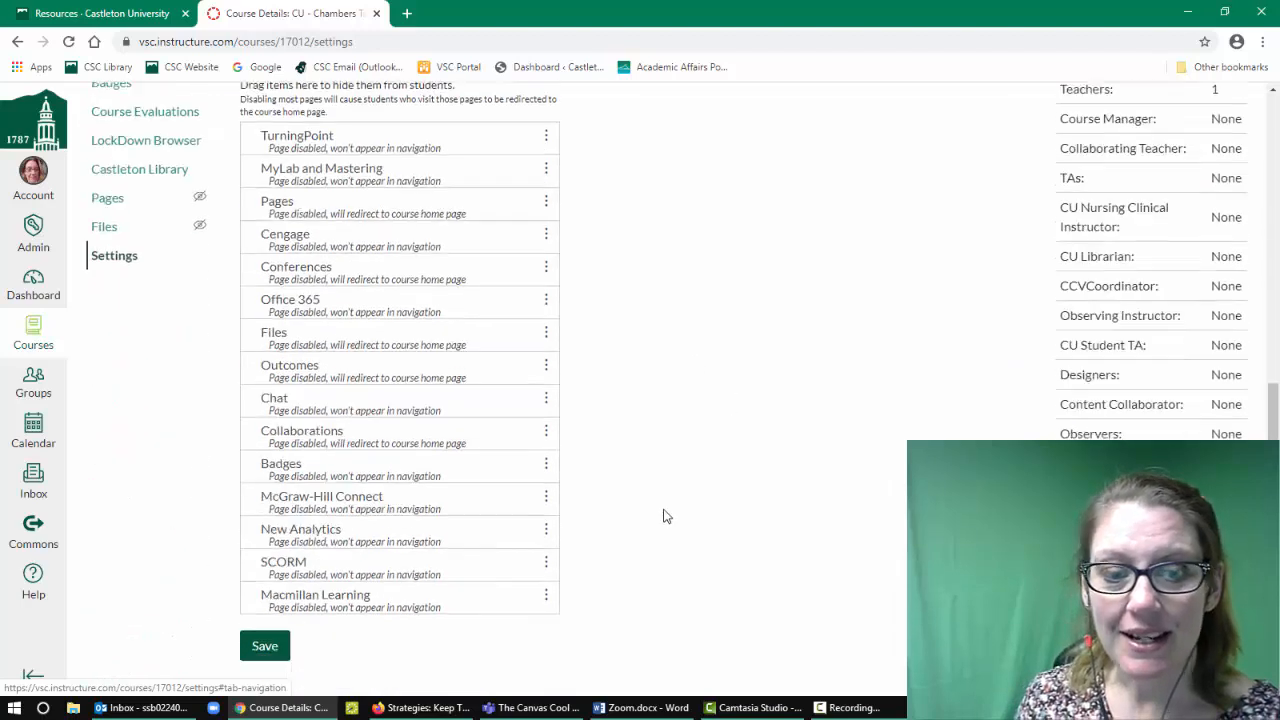
pyautogui.click(268, 650)
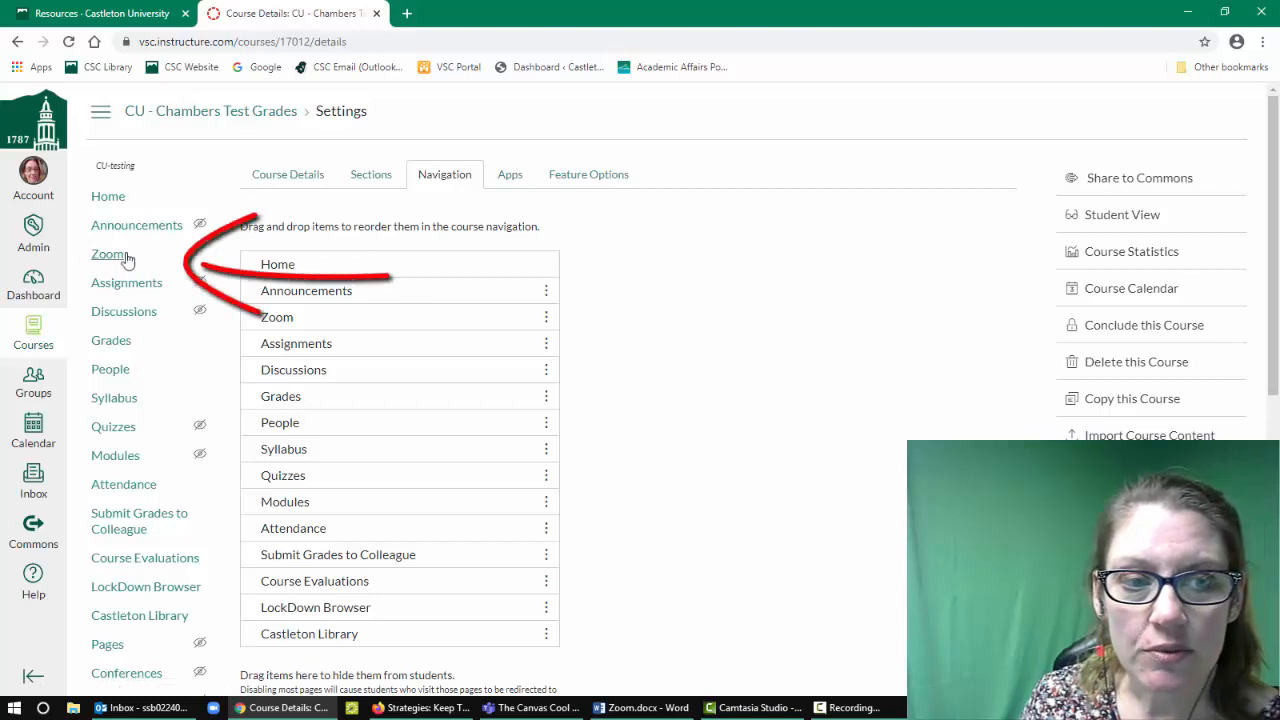
# Step: Preview the course home page in Student View to check the student navigation, and leave the preview
pyautogui.click(112, 200)
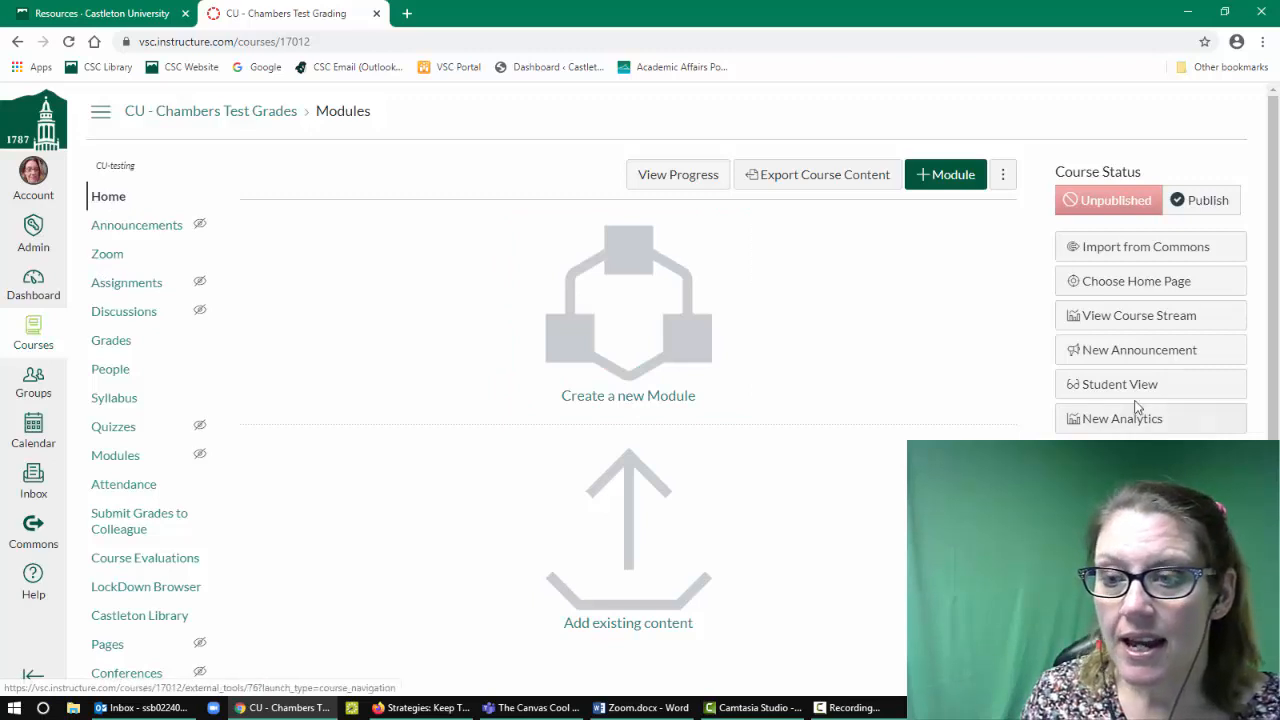
pyautogui.click(1137, 388)
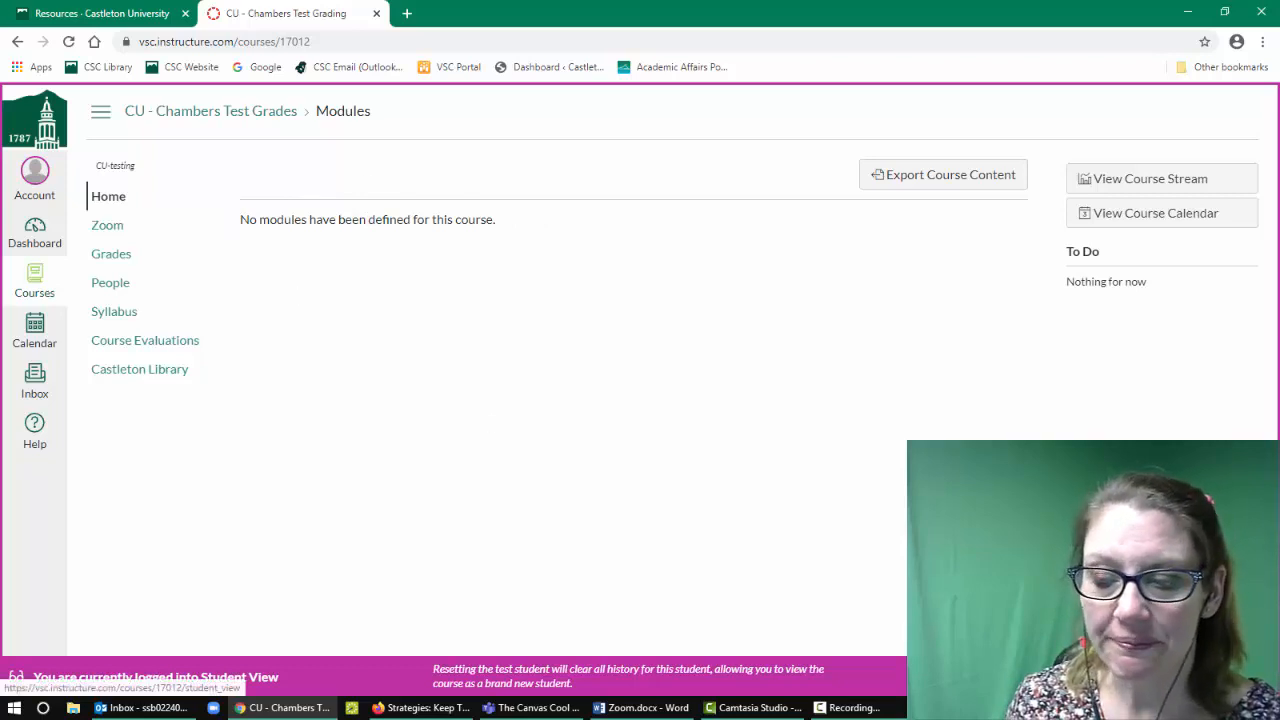
pyautogui.click(1186, 677)
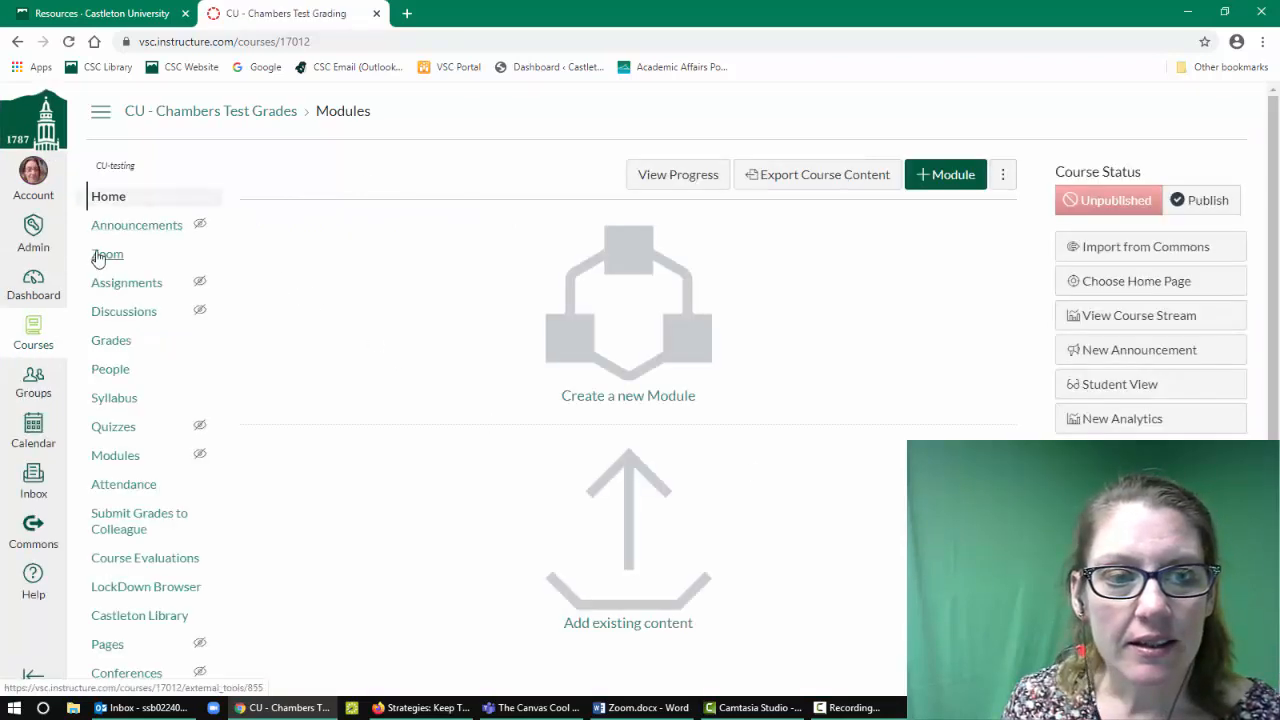
# Step: Start scheduling a new Zoom meeting for the course with the topic "Class Meeting 1"
pyautogui.click(107, 256)
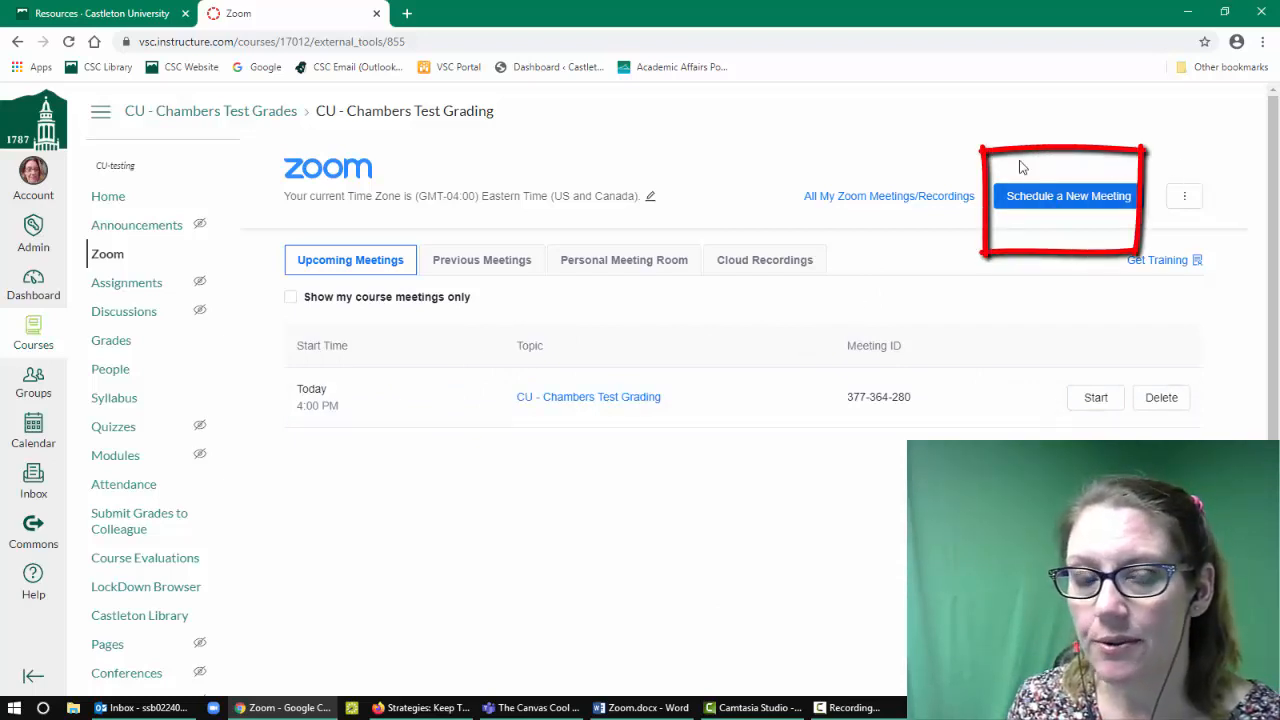
pyautogui.click(1079, 205)
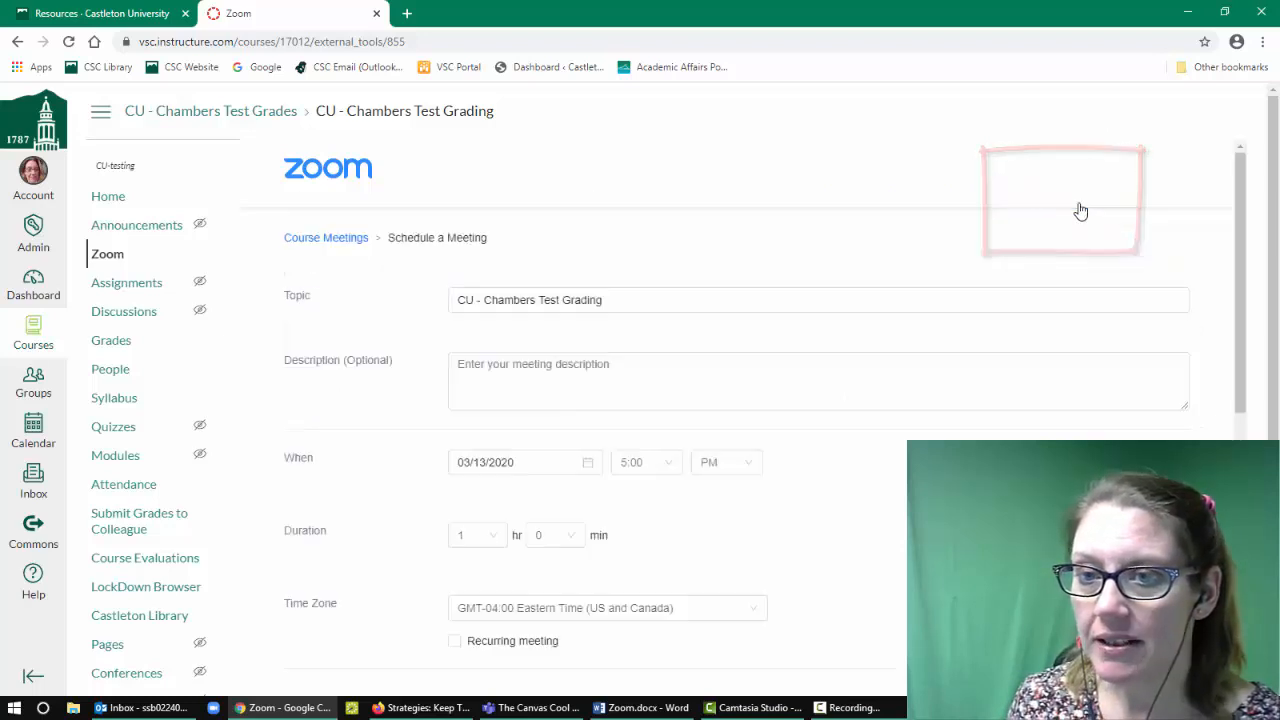
pyautogui.moveTo(706, 293); pyautogui.dragTo(437, 280)
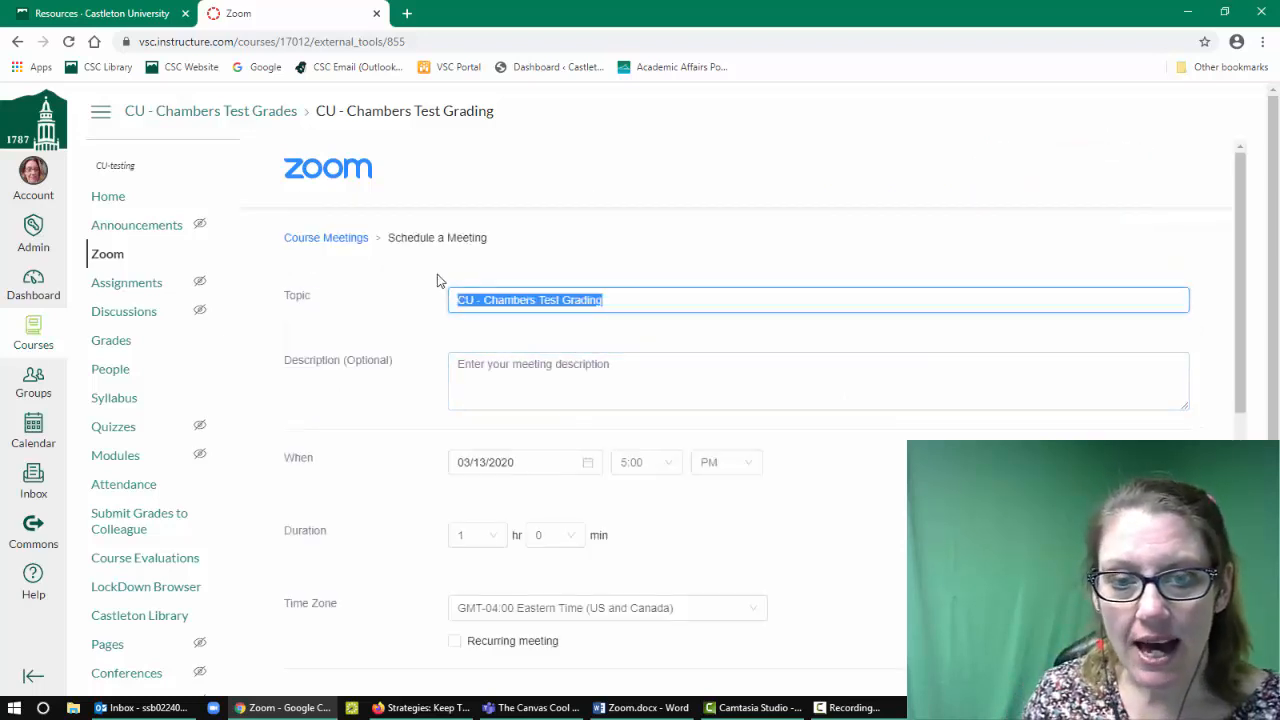
pyautogui.write('Class Meeting 1')
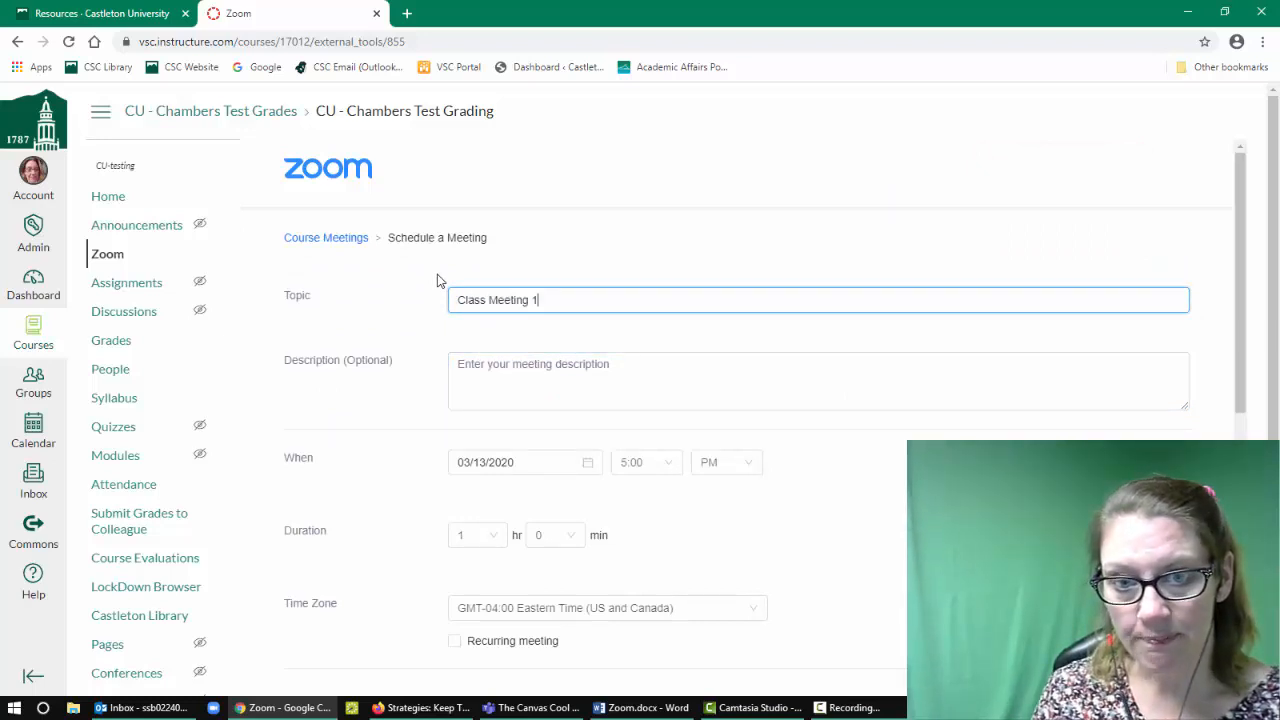
# Step: Set the Zoom meeting's date to 03/23/2020
pyautogui.scroll(-2, 400, 351)
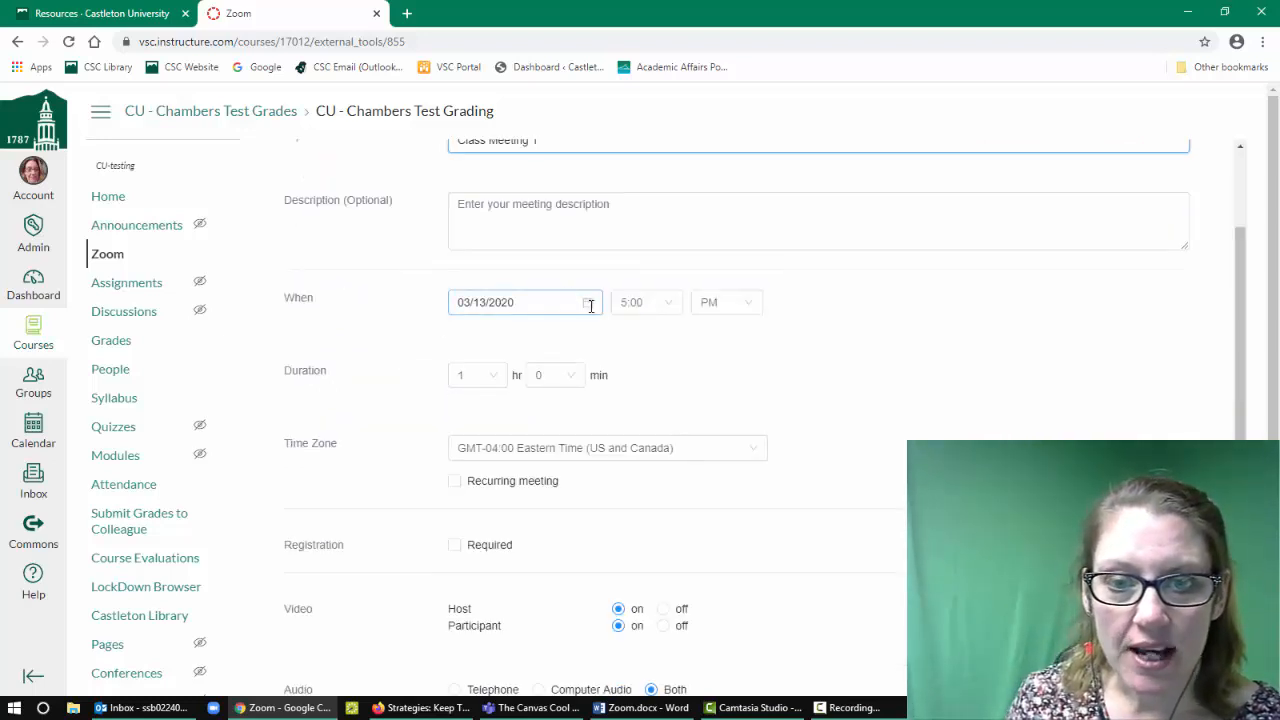
pyautogui.click(588, 301)
pyautogui.click(502, 461)
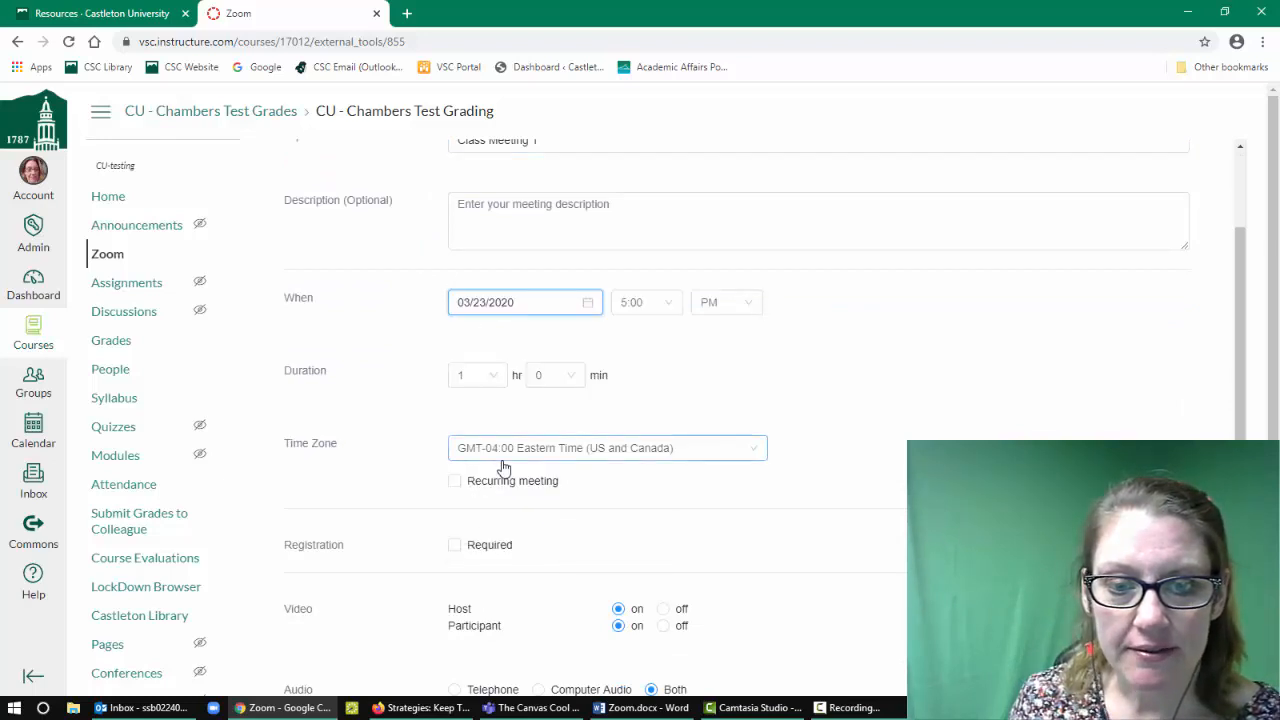
pyautogui.scroll(-2, 920, 390)
pyautogui.click(463, 214)
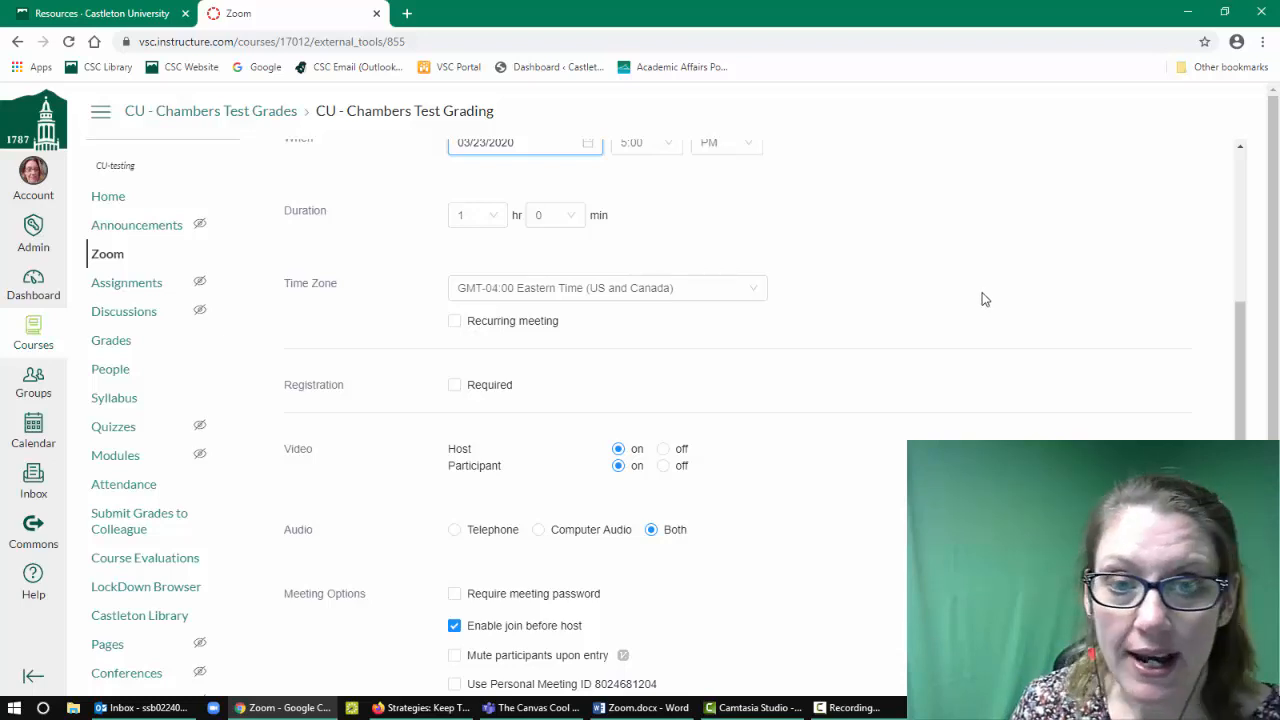
# Step: Set the meeting to record automatically in the cloud and save it
pyautogui.scroll(-2, 980, 310)
pyautogui.scroll(-1, 978, 327)
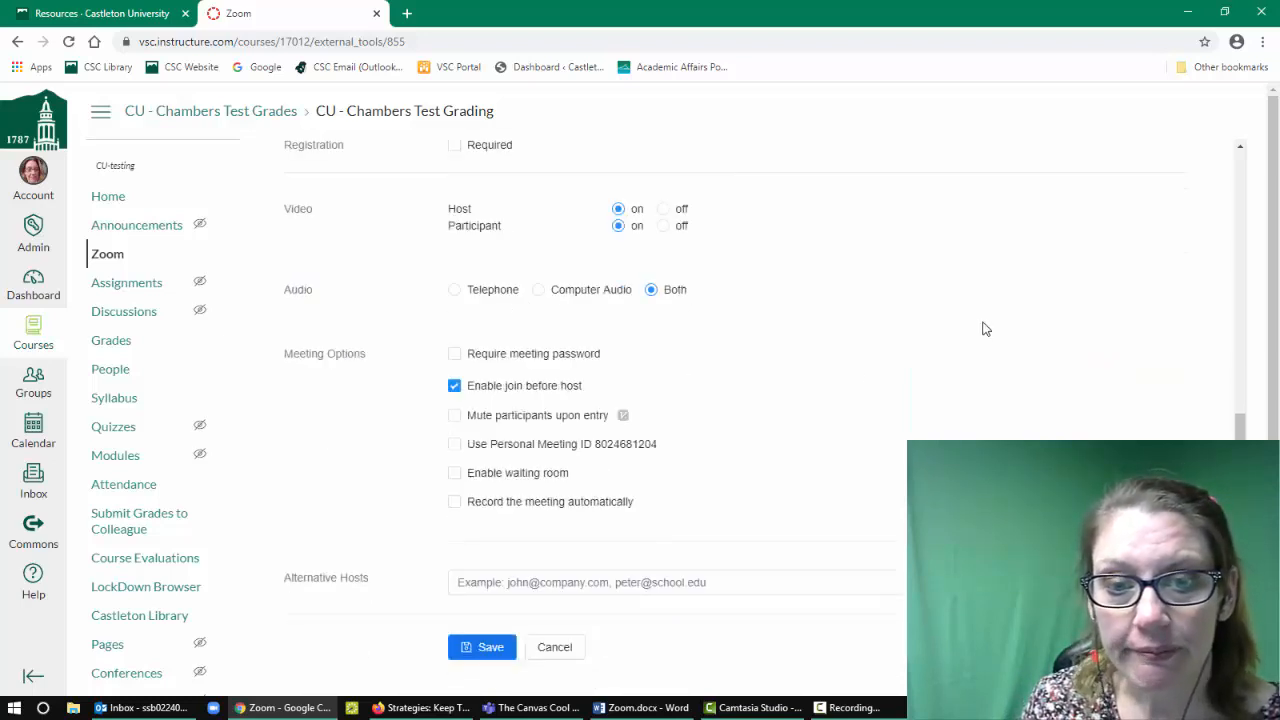
pyautogui.click(455, 502)
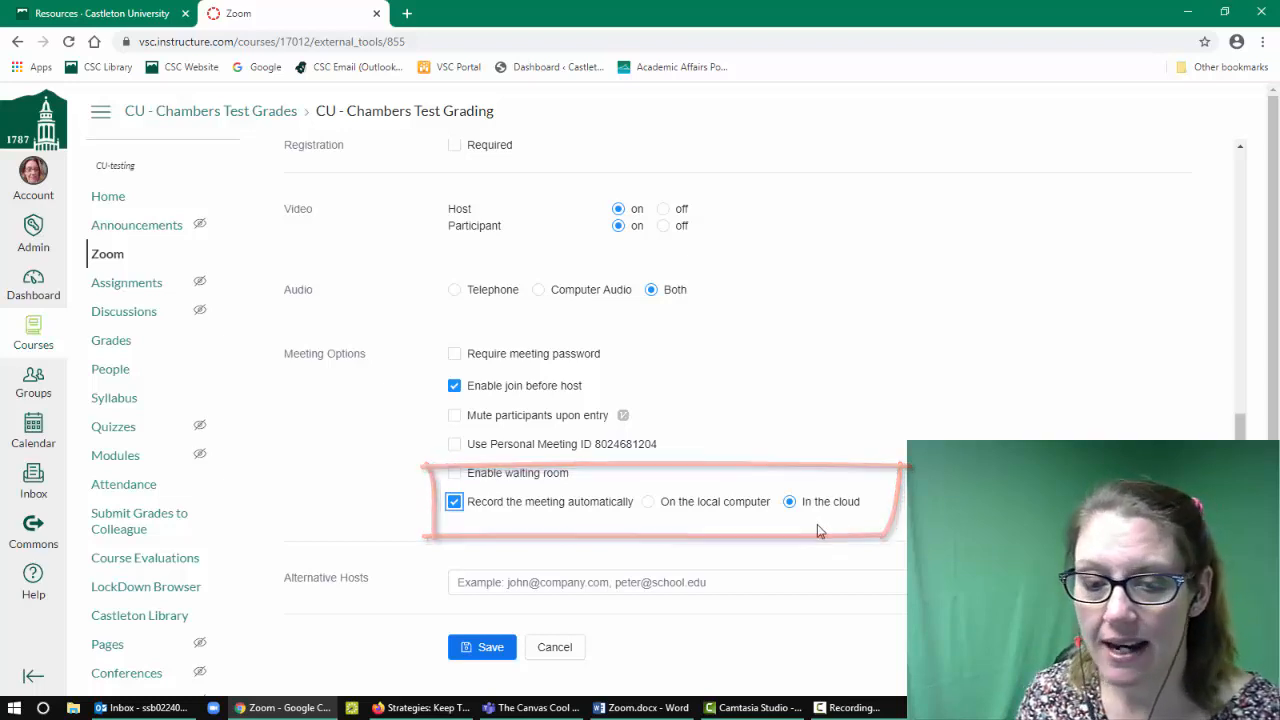
pyautogui.click(487, 650)
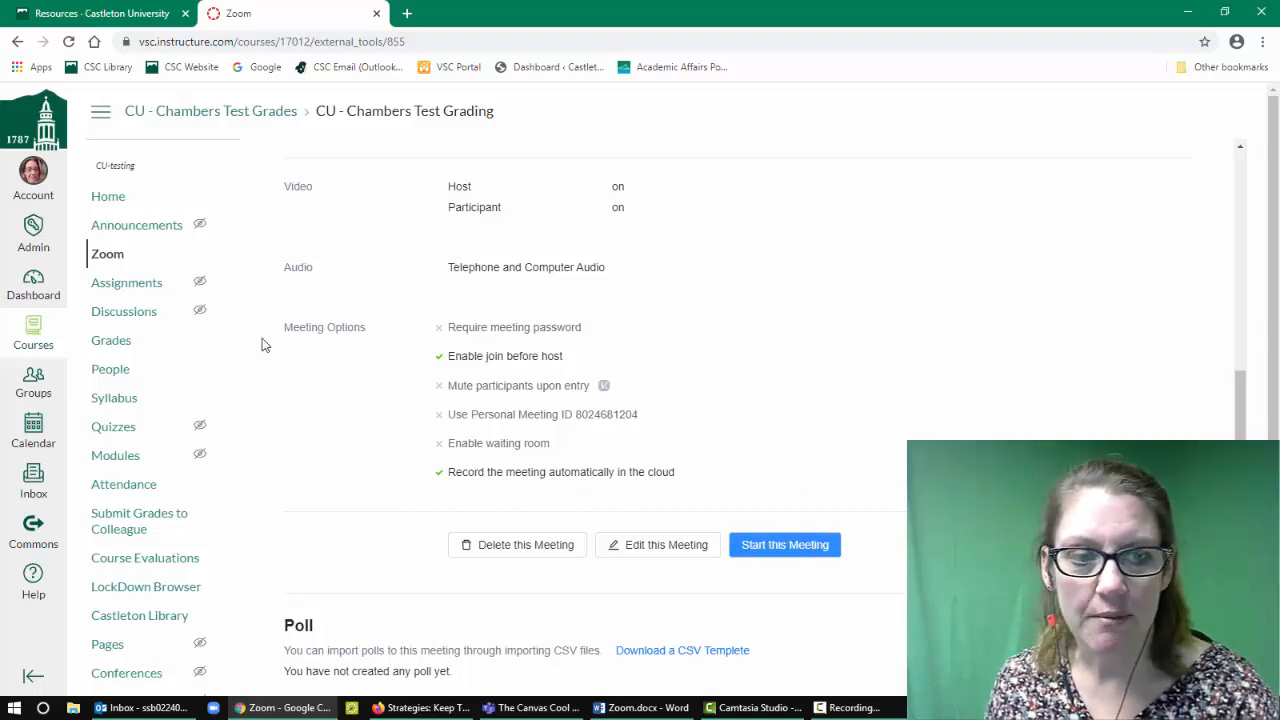
# Step: Return to the course home page and open the list of upcoming Zoom meetings
pyautogui.click(110, 198)
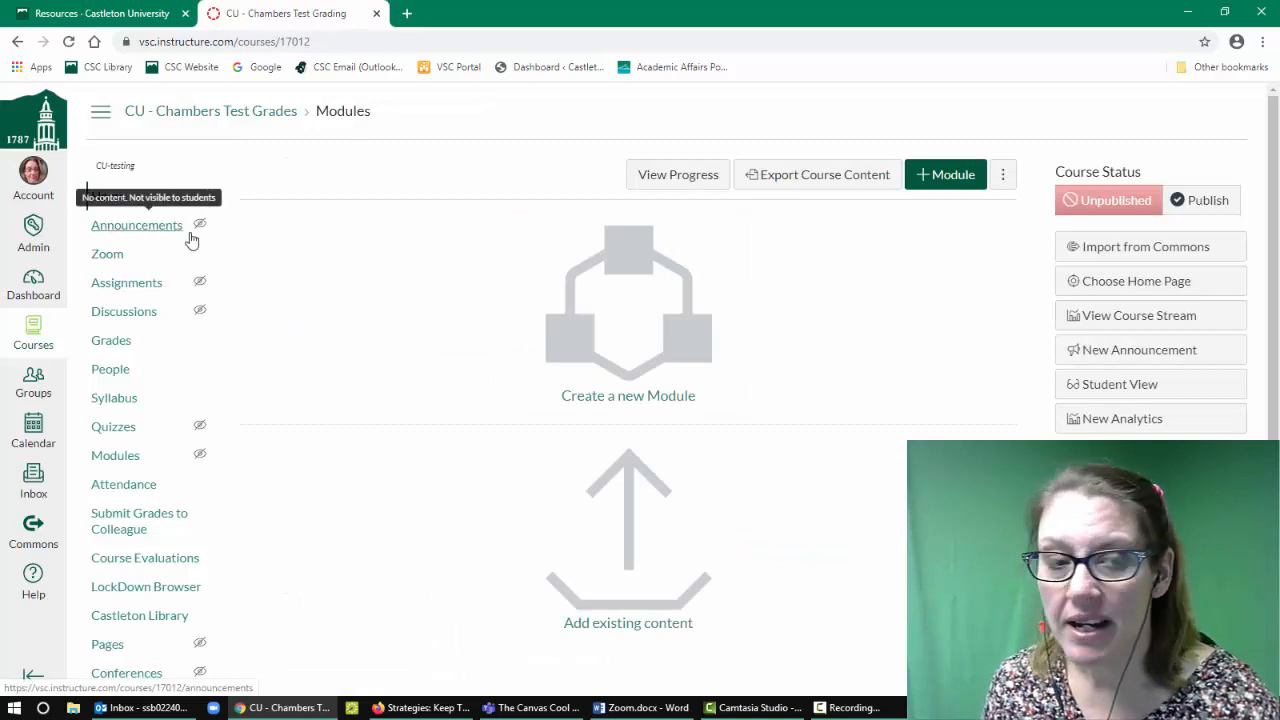
pyautogui.click(107, 255)
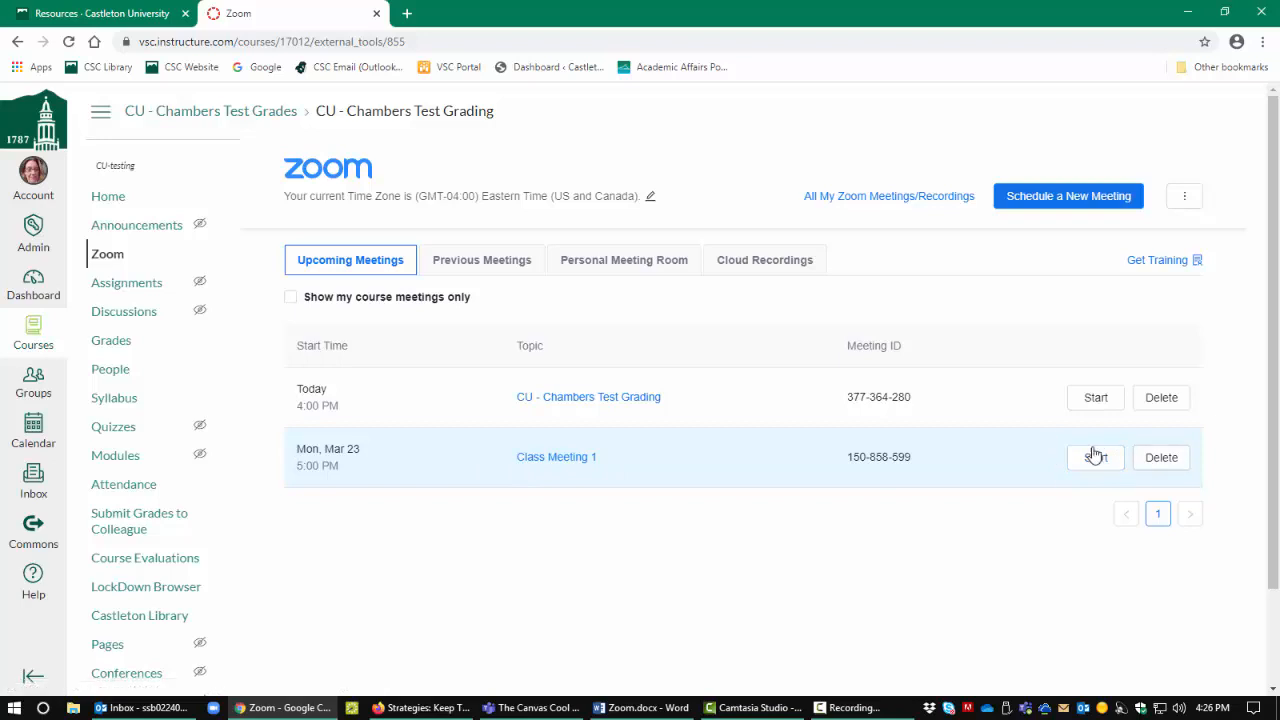
# Step: Check the course's upcoming Zoom meetings as a student through Student View from the course home page, and leave Student View
pyautogui.click(110, 199)
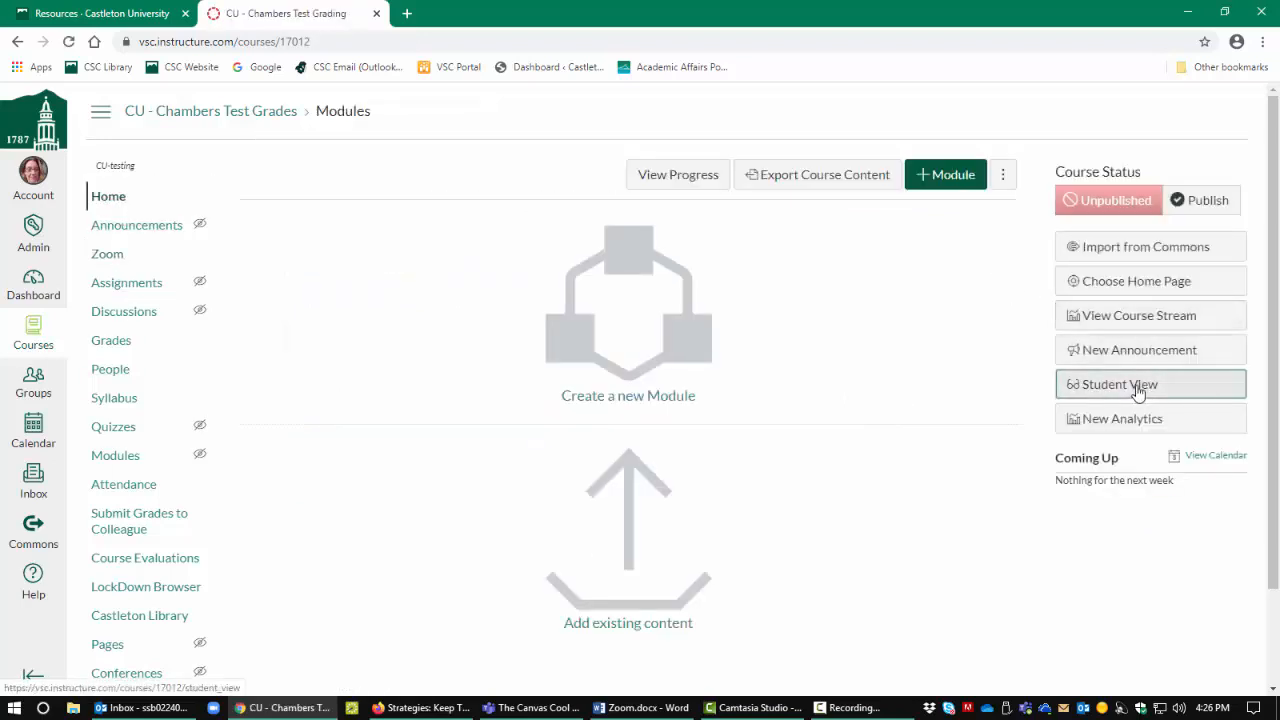
pyautogui.click(1138, 390)
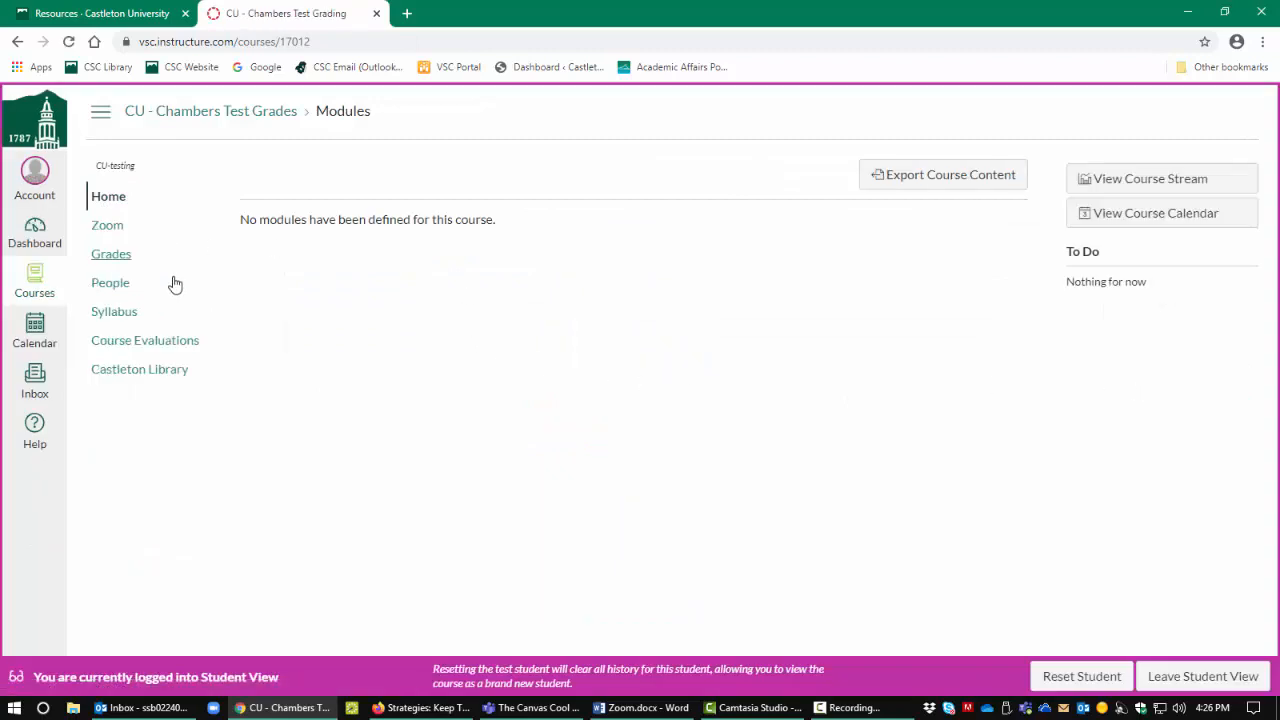
pyautogui.click(118, 230)
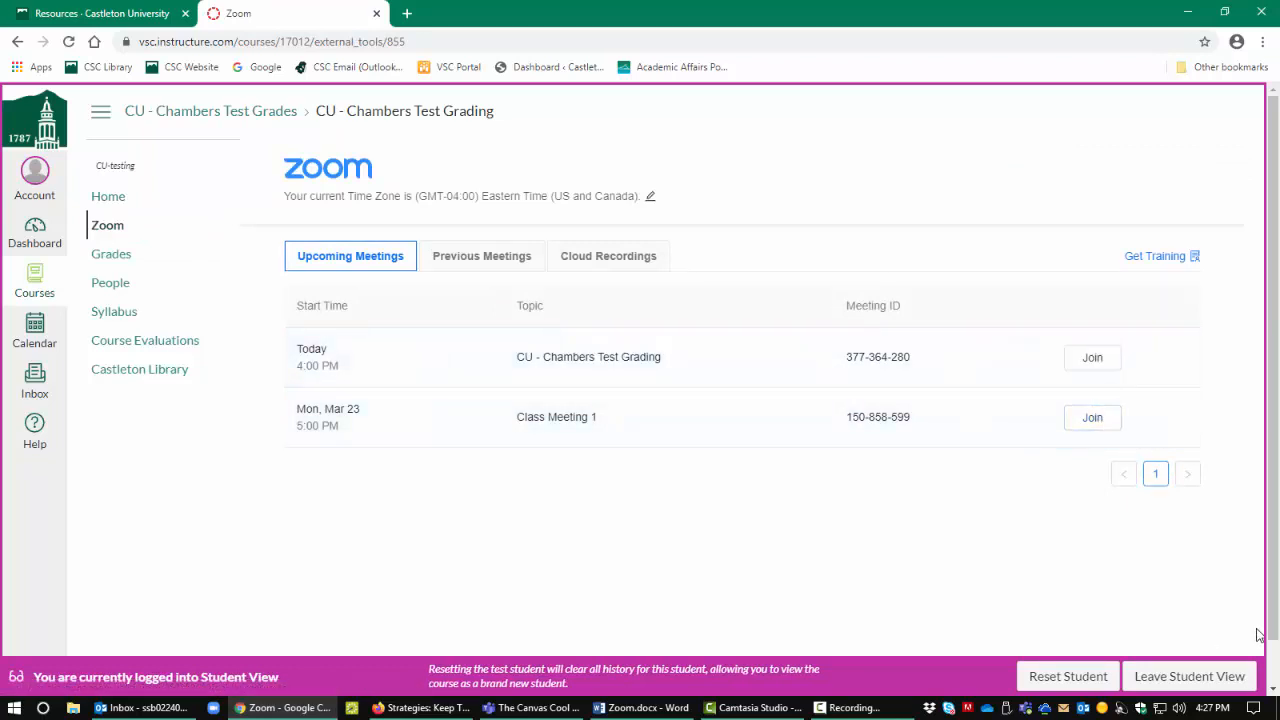
pyautogui.click(1155, 679)
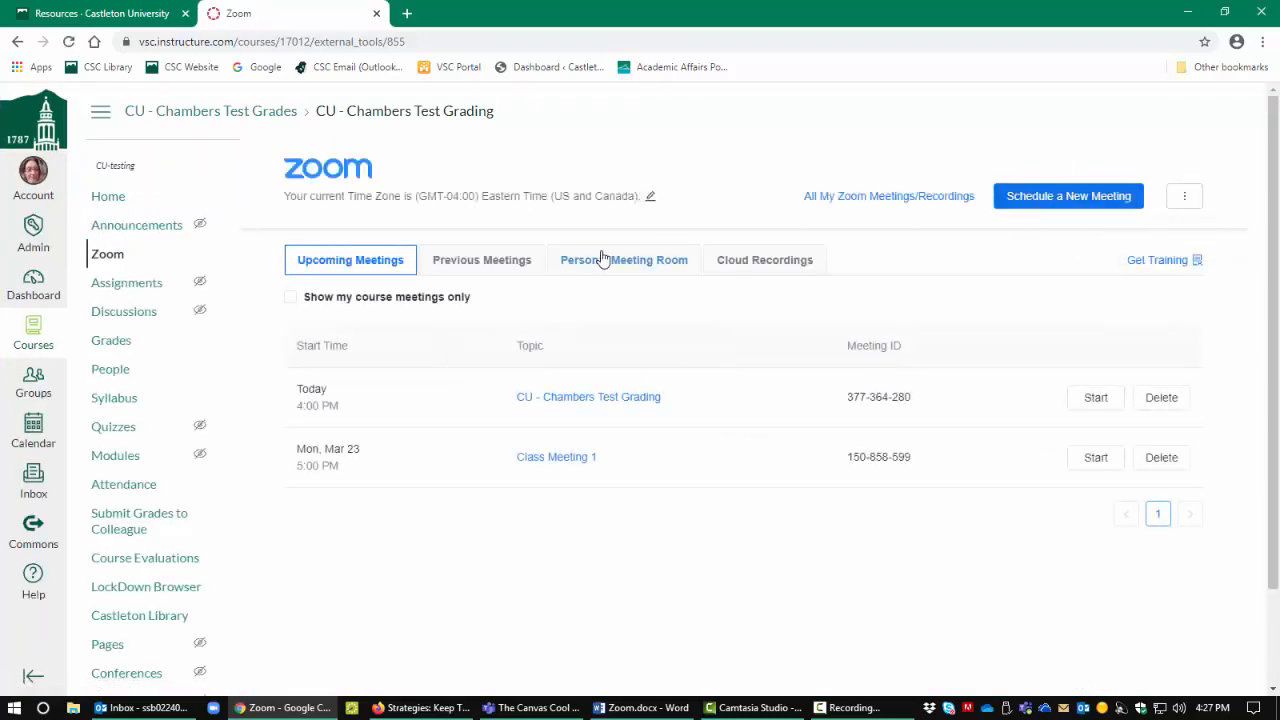
# Step: View the course's Zoom cloud recordings and return to the course home page
pyautogui.click(762, 263)
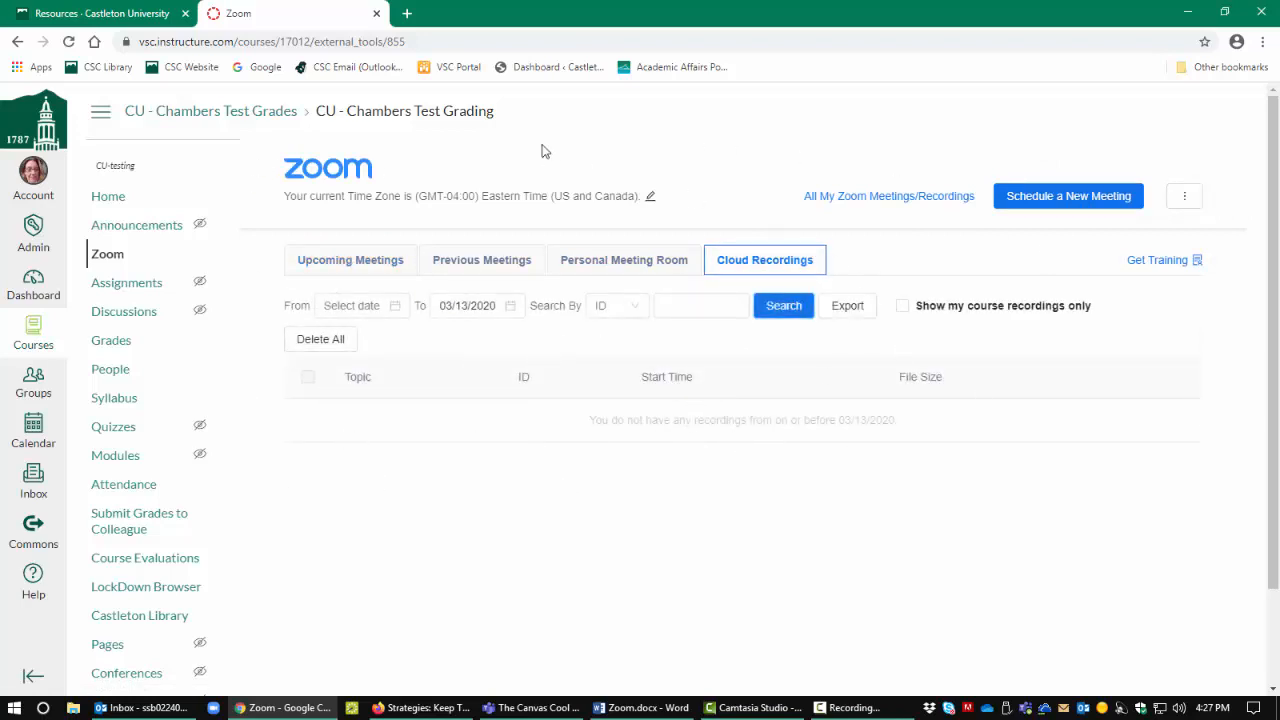
pyautogui.click(105, 196)
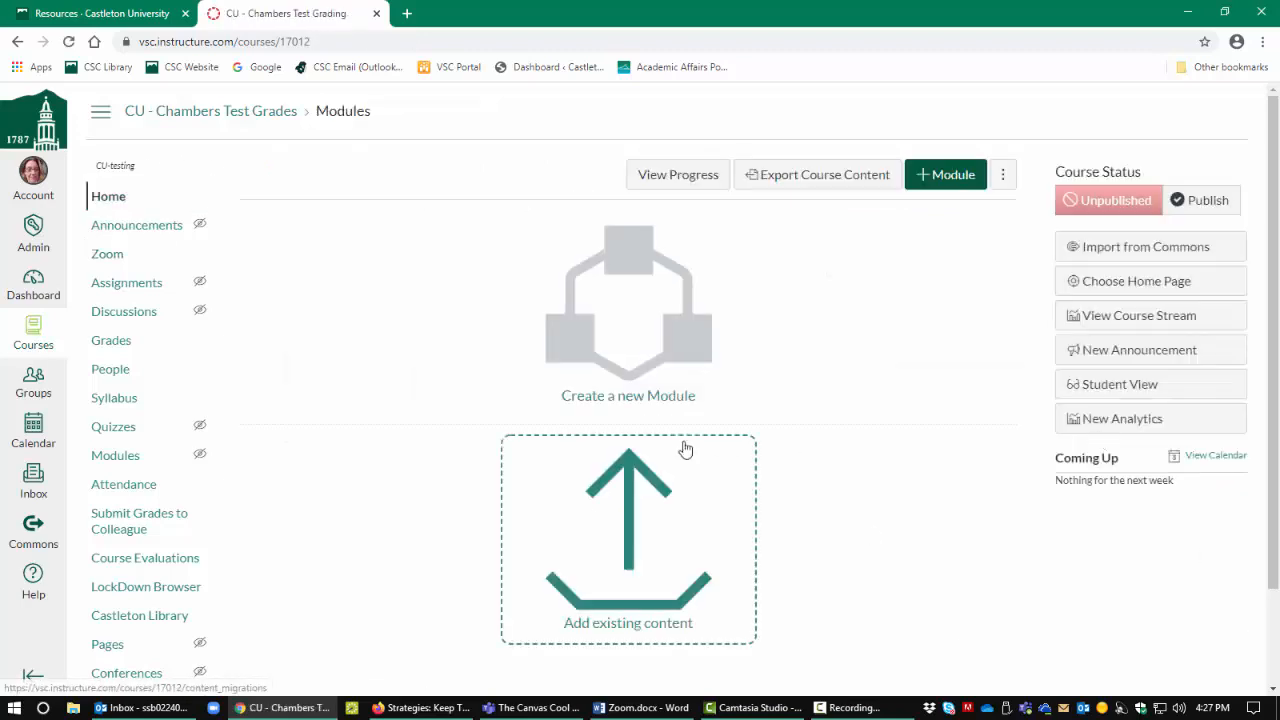